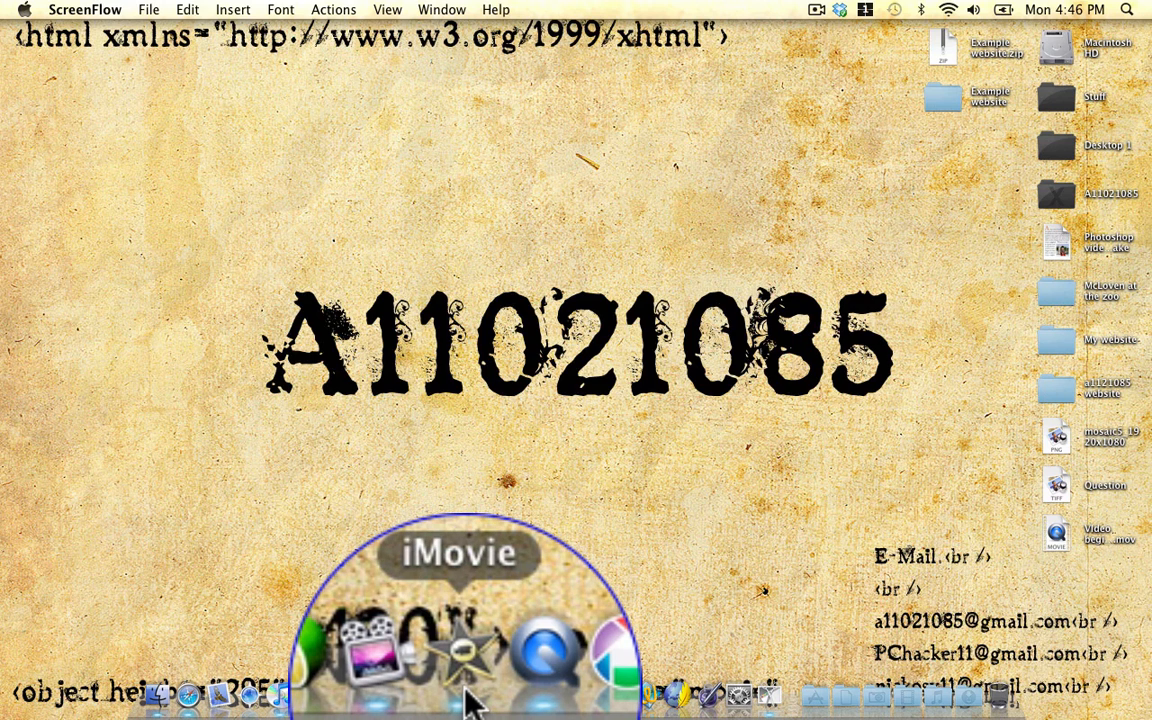
Step: Launch iMovie and browse the globes, maps, stills and colour backgrounds in Maps and Backgrounds
click(462, 698)
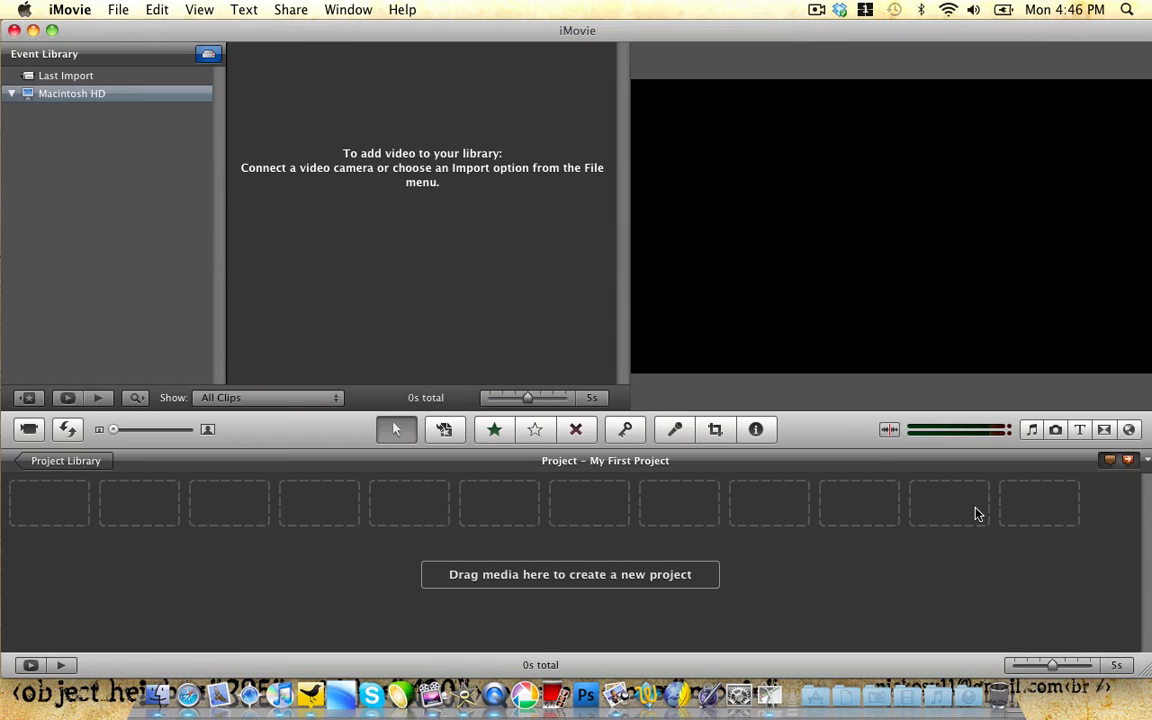
click(1124, 432)
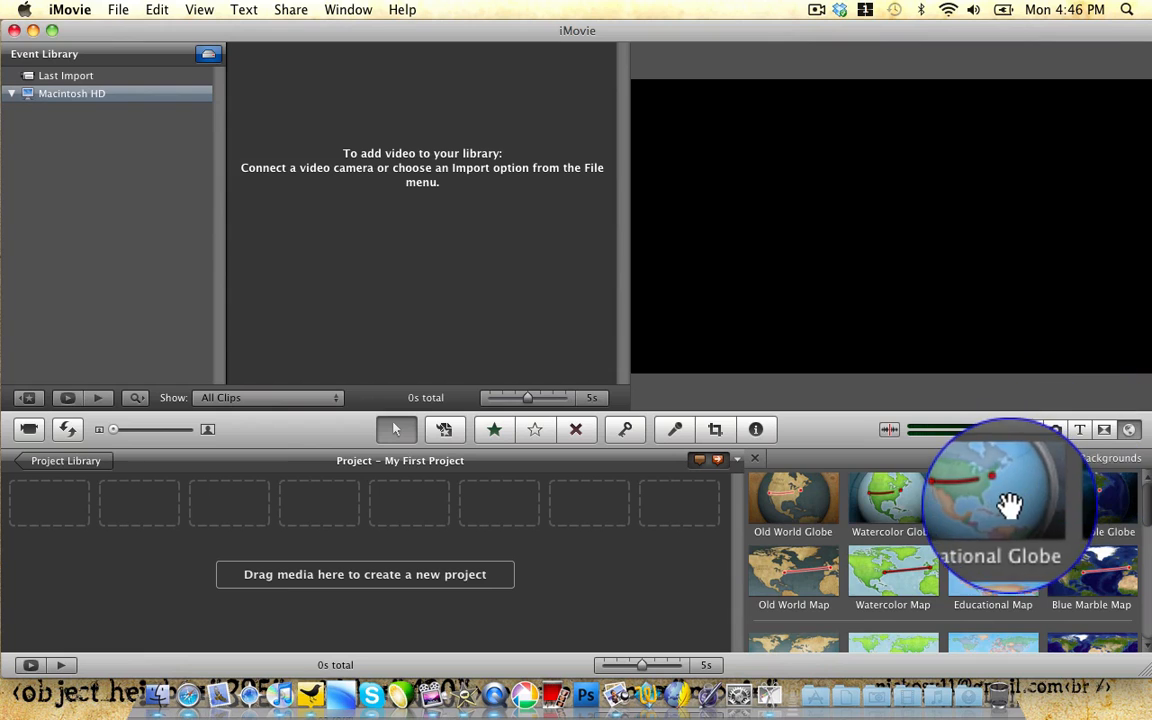
scroll(1009, 511, down, 5)
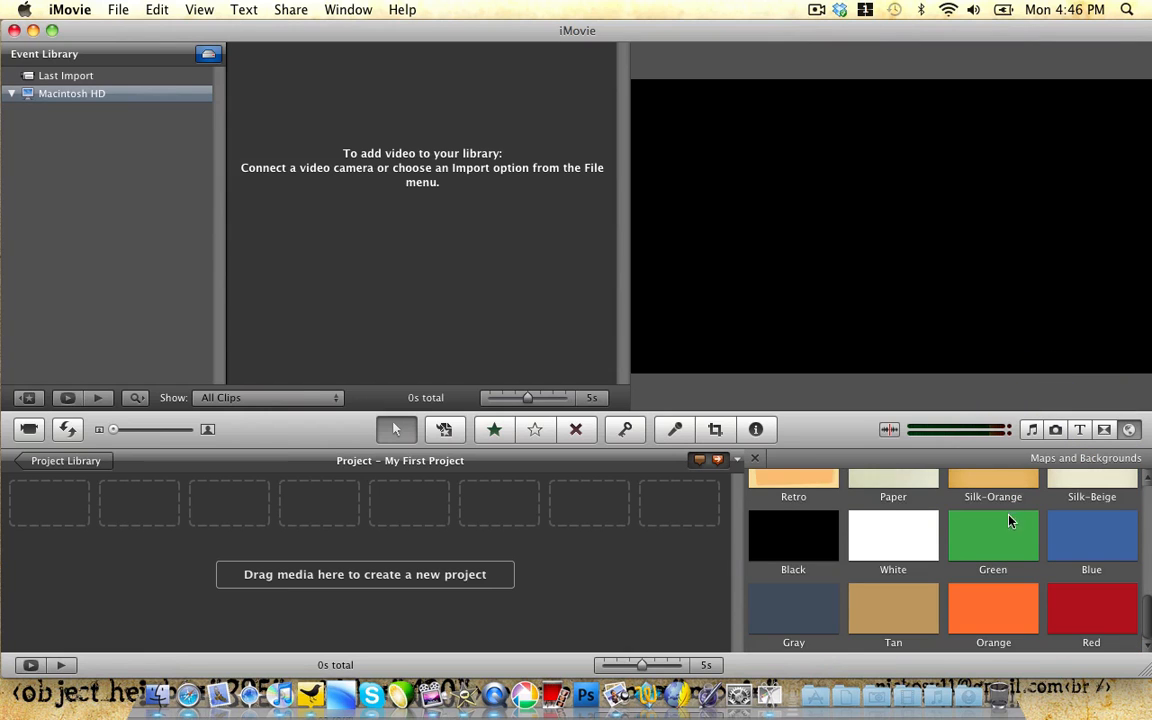
scroll(1015, 525, up, 4)
scroll(998, 545, up, 4)
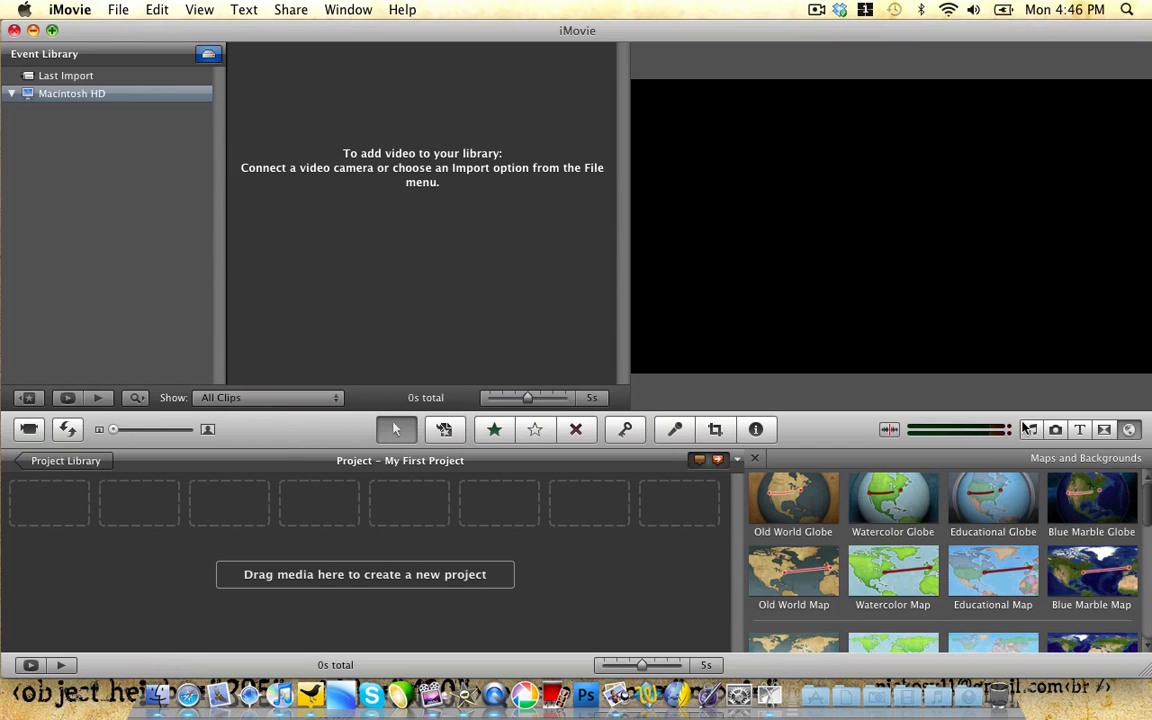
scroll(924, 498, down, 1)
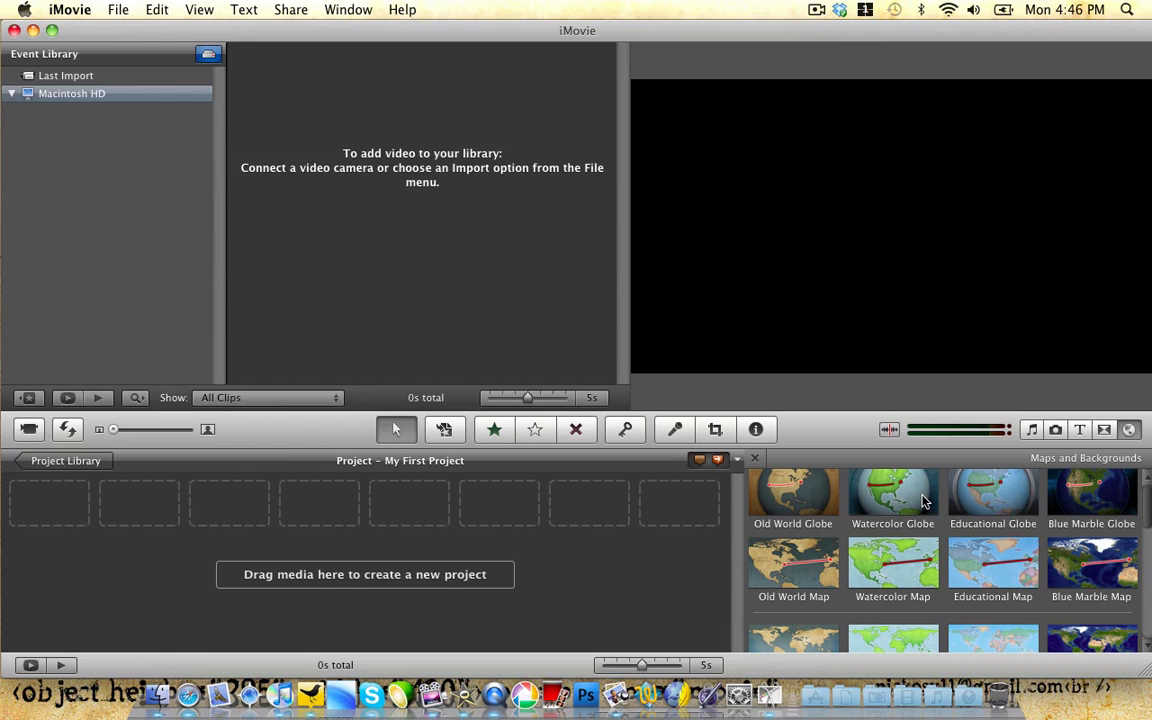
scroll(924, 502, down, 1)
scroll(925, 502, down, 8)
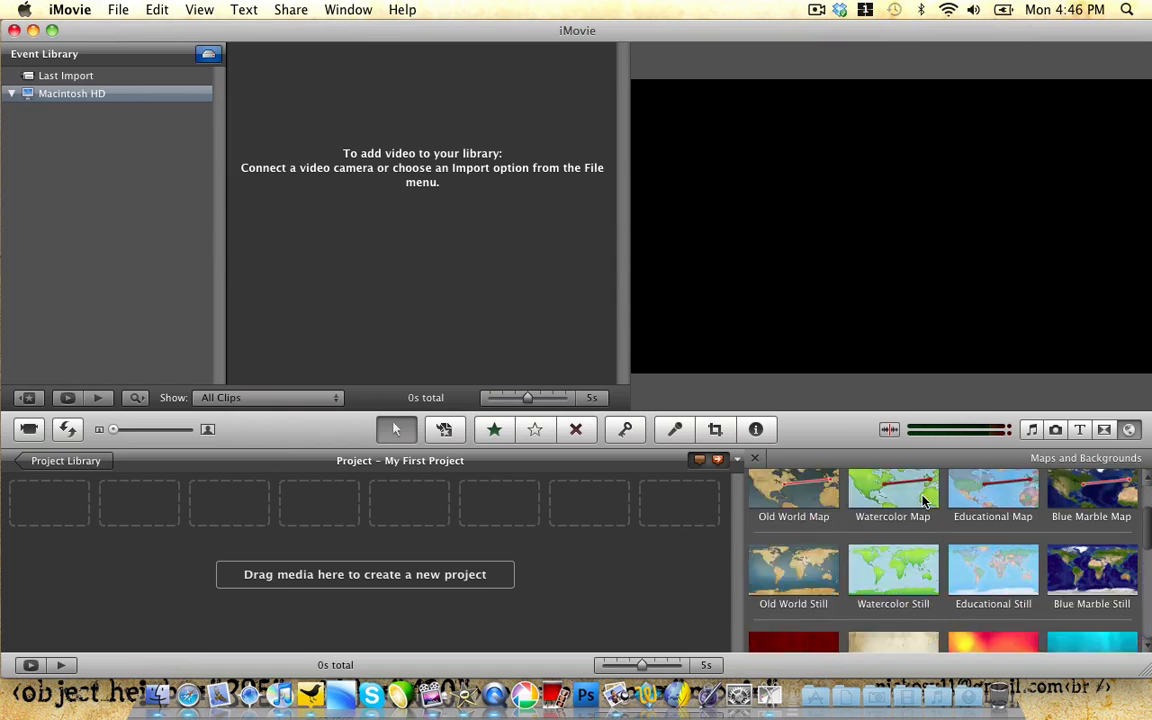
Step: Add the Industrial background to the project four times and close the backgrounds collection
drag(876, 535, 695, 543)
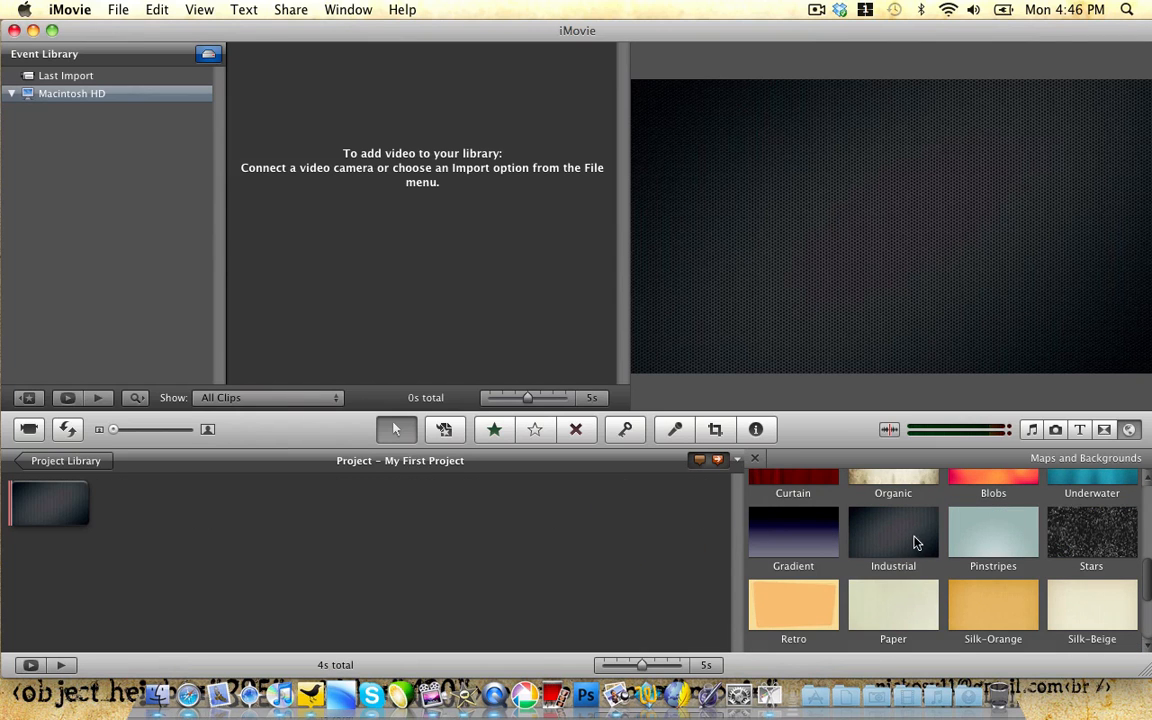
drag(911, 538, 685, 540)
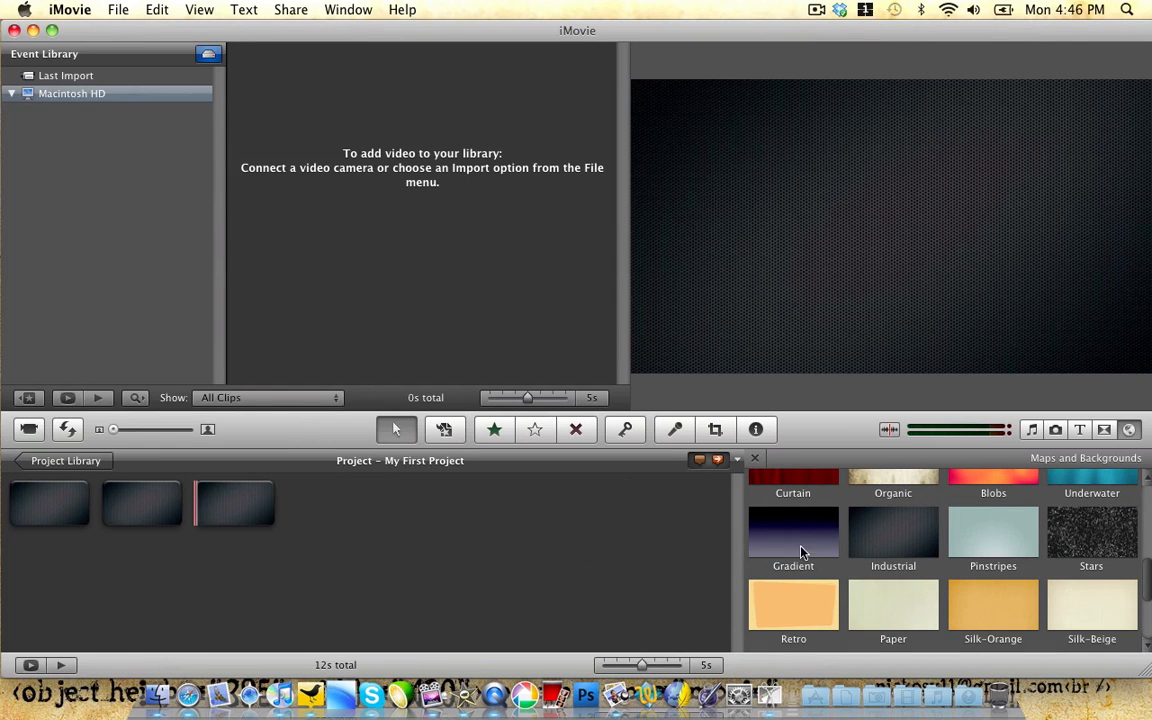
drag(877, 540, 700, 530)
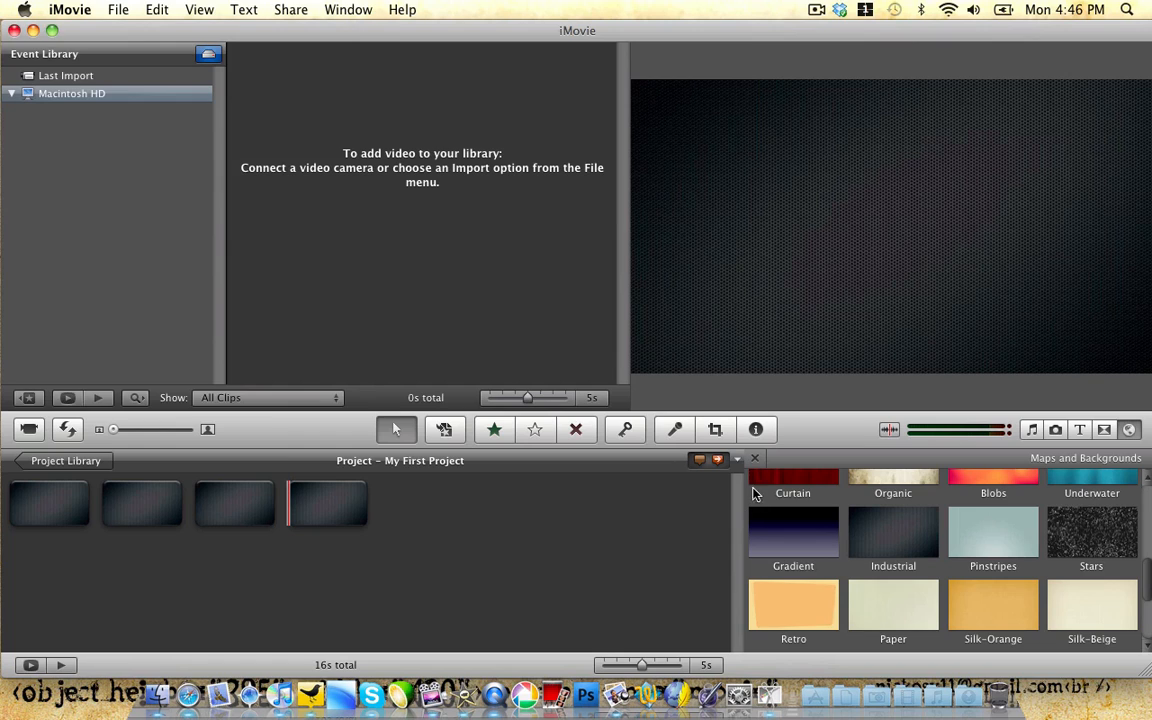
click(756, 461)
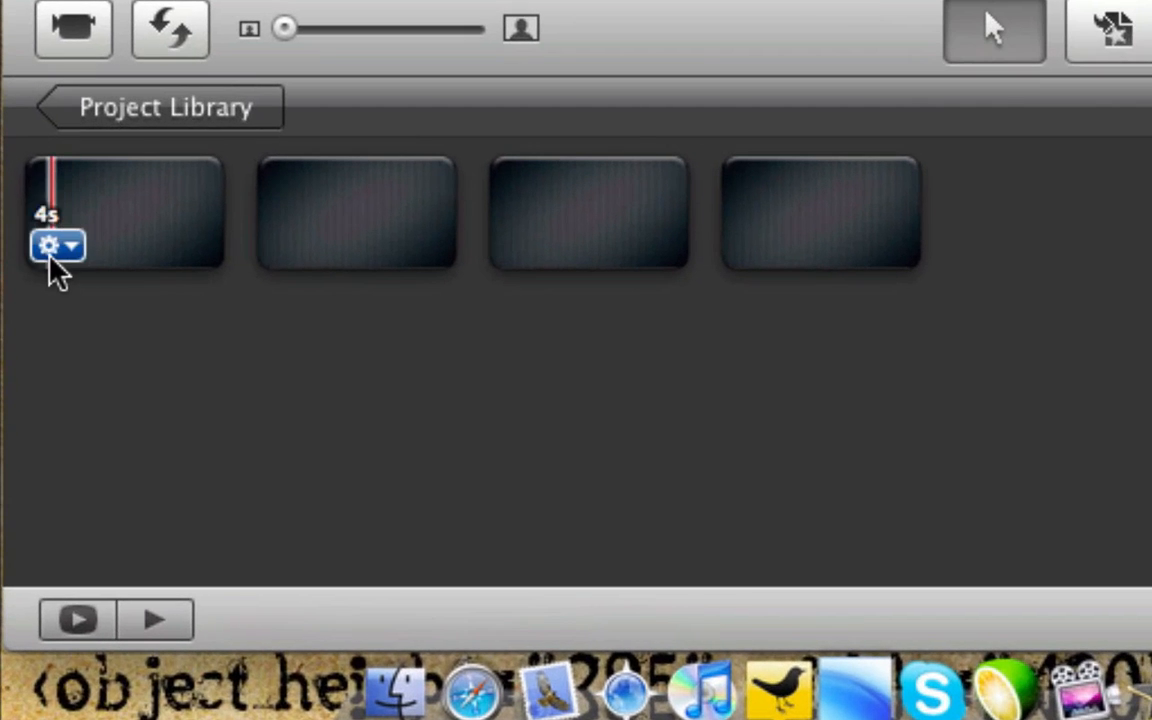
Step: Check the first clip's duration and background in Clip Adjustments, then close the inspector
click(20, 518)
click(90, 287)
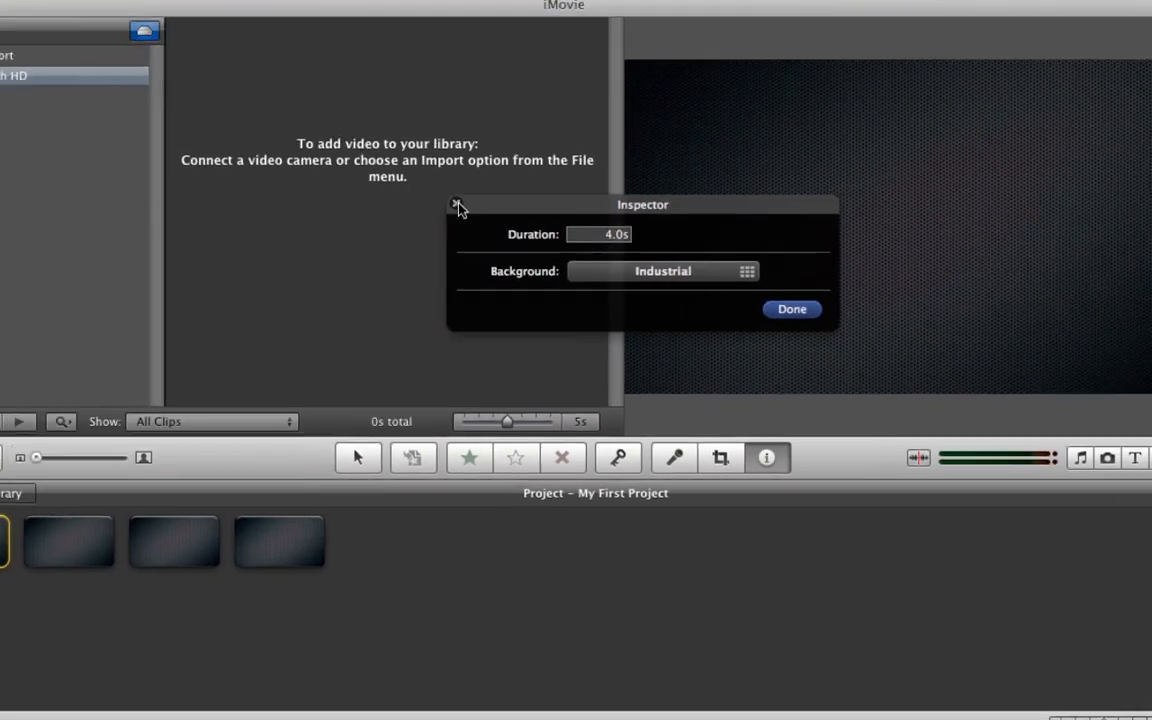
click(191, 179)
click(432, 545)
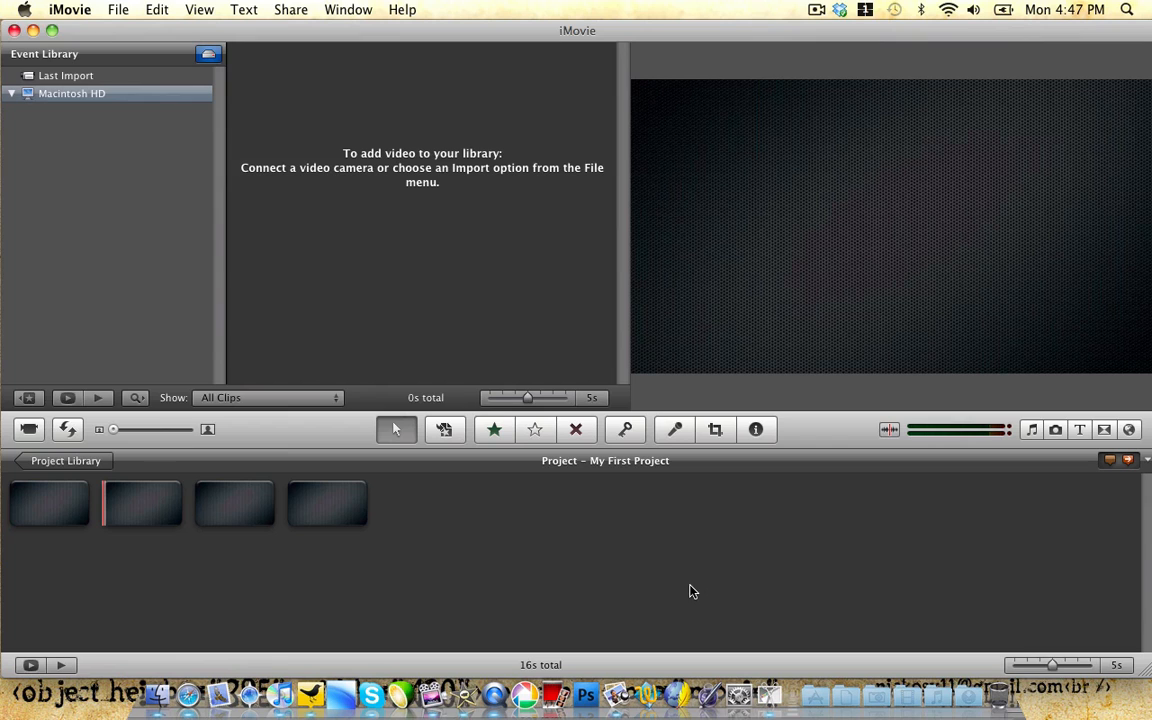
Step: Browse the Transitions, Photos, Music and Titles collections, then put the Zoom title on the first clip
click(1100, 432)
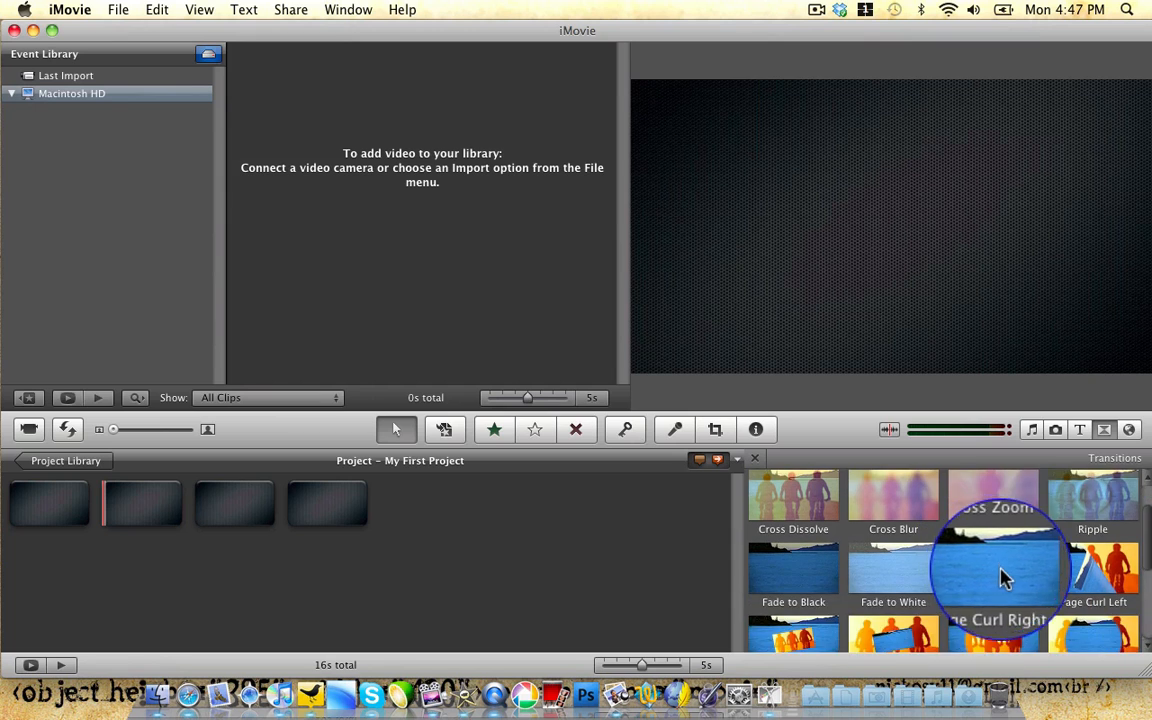
click(1057, 431)
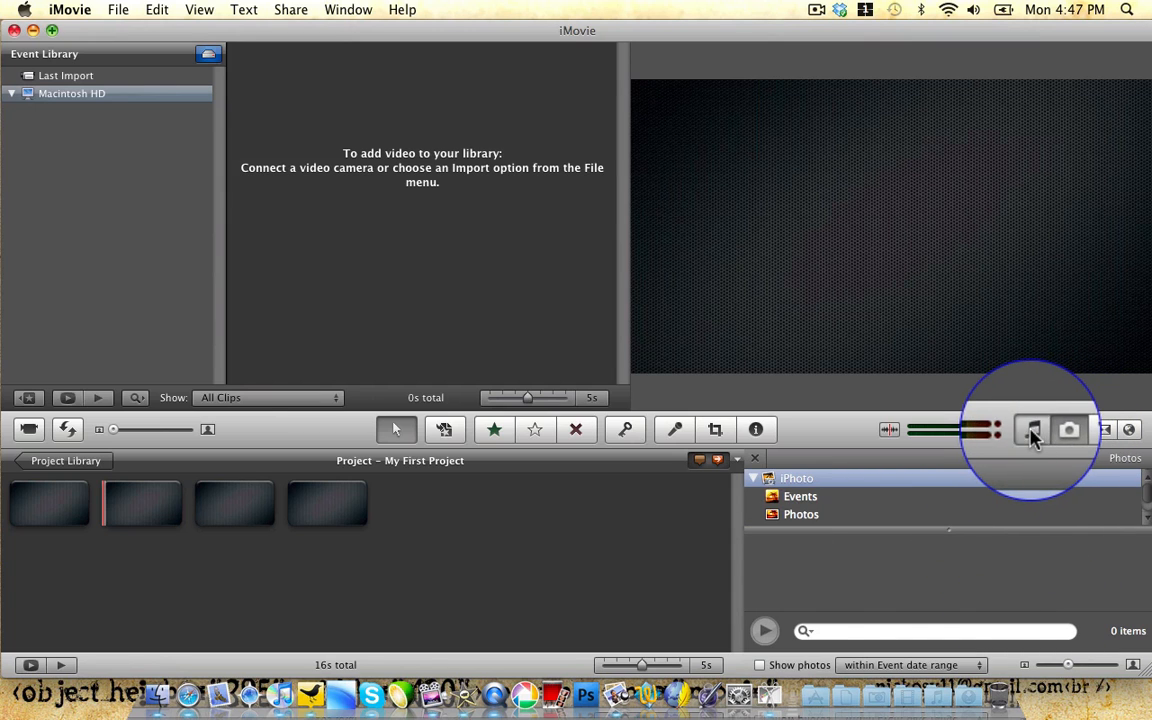
click(1033, 432)
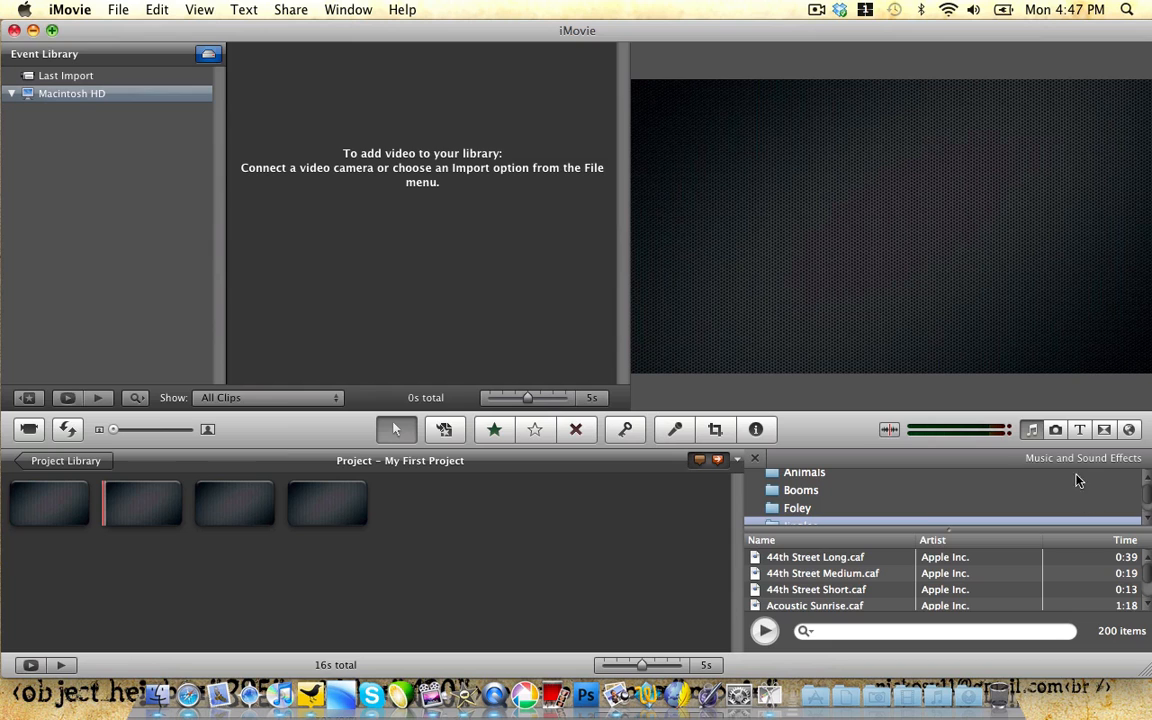
click(1079, 429)
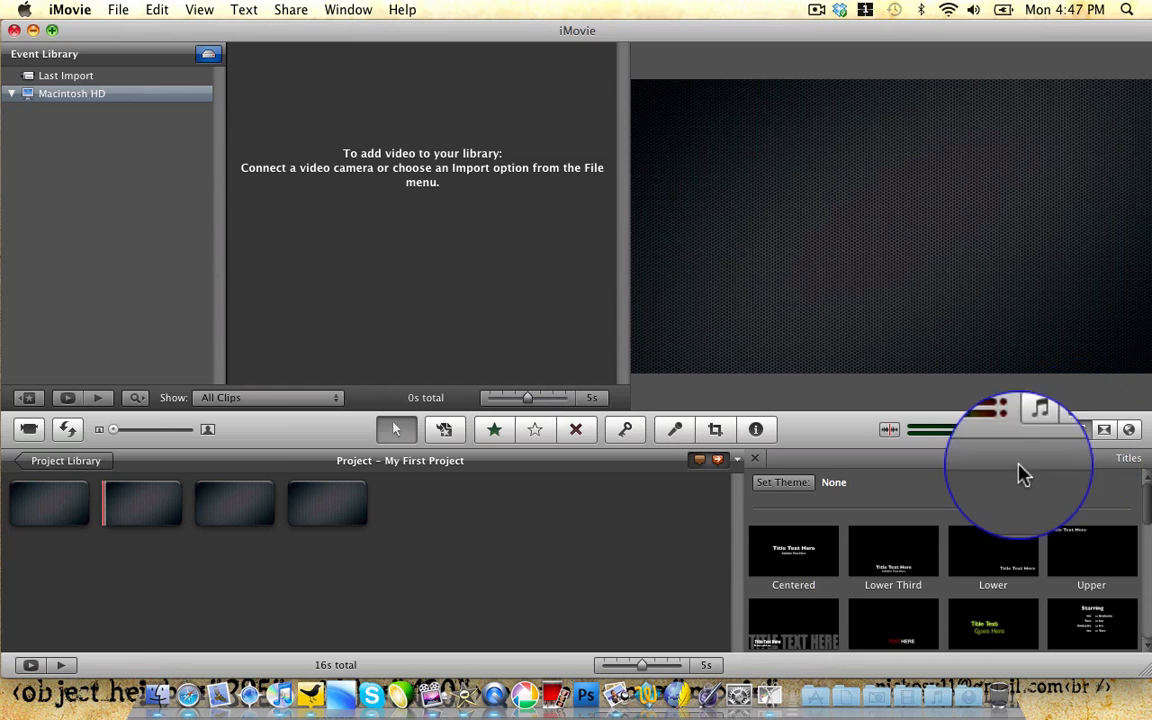
scroll(1029, 535, down, 3)
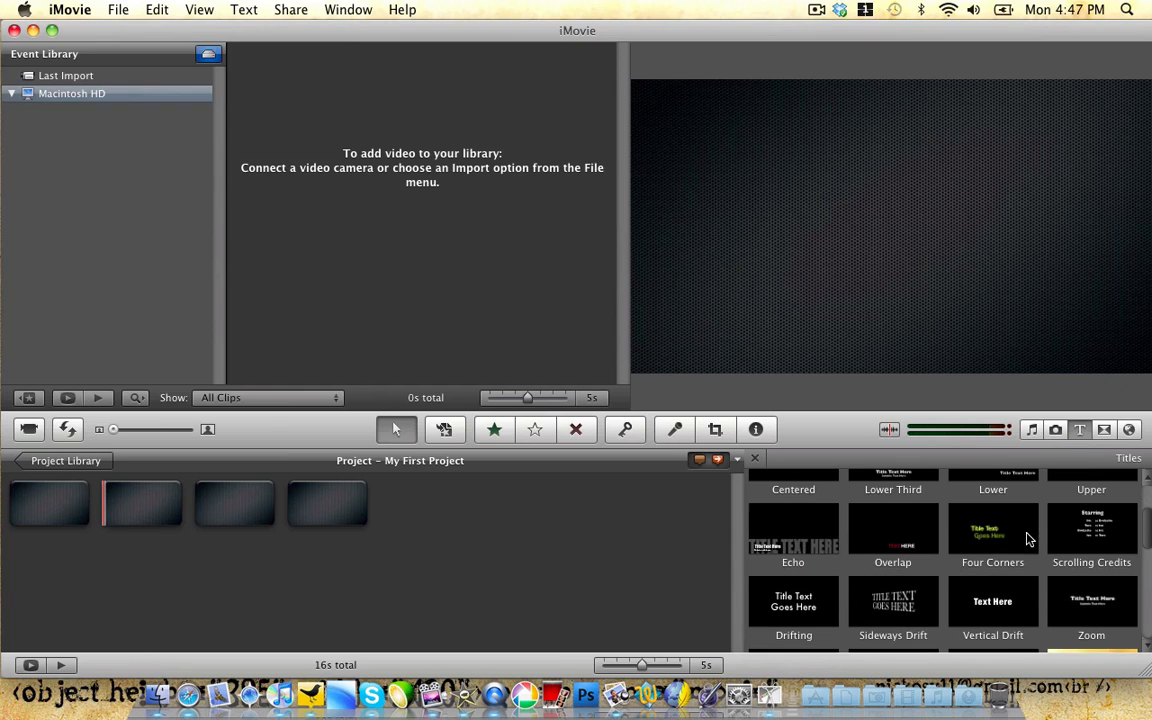
scroll(1029, 540, down, 2)
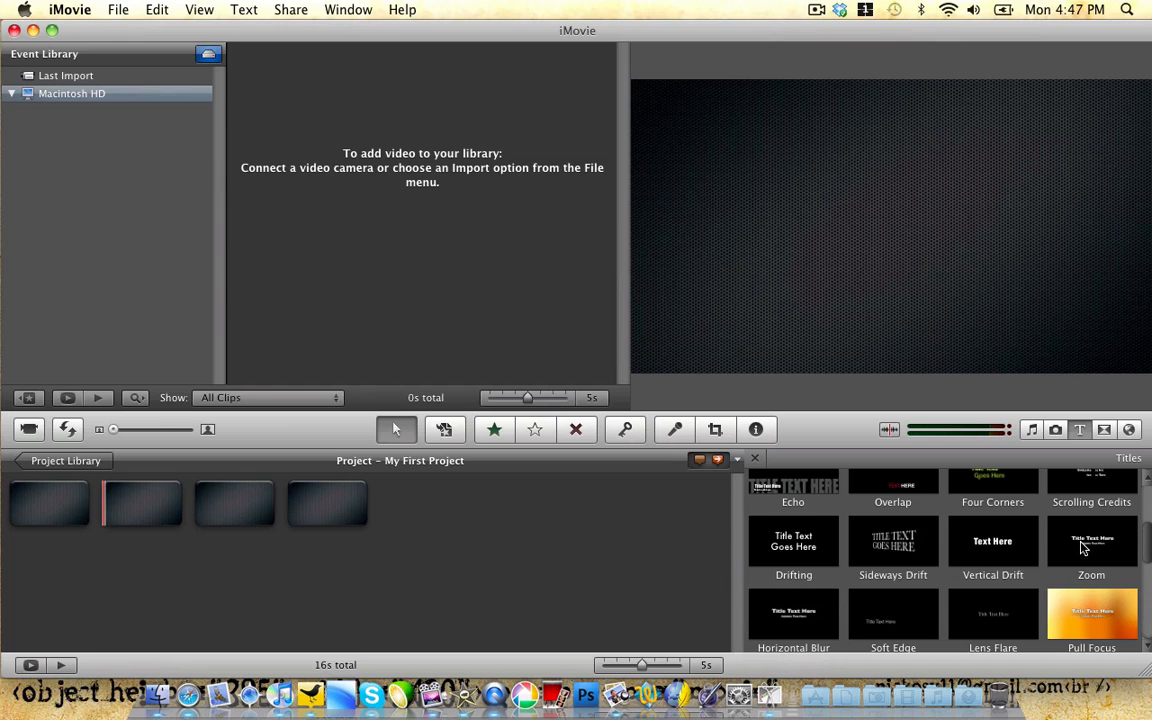
drag(1083, 547, 40, 499)
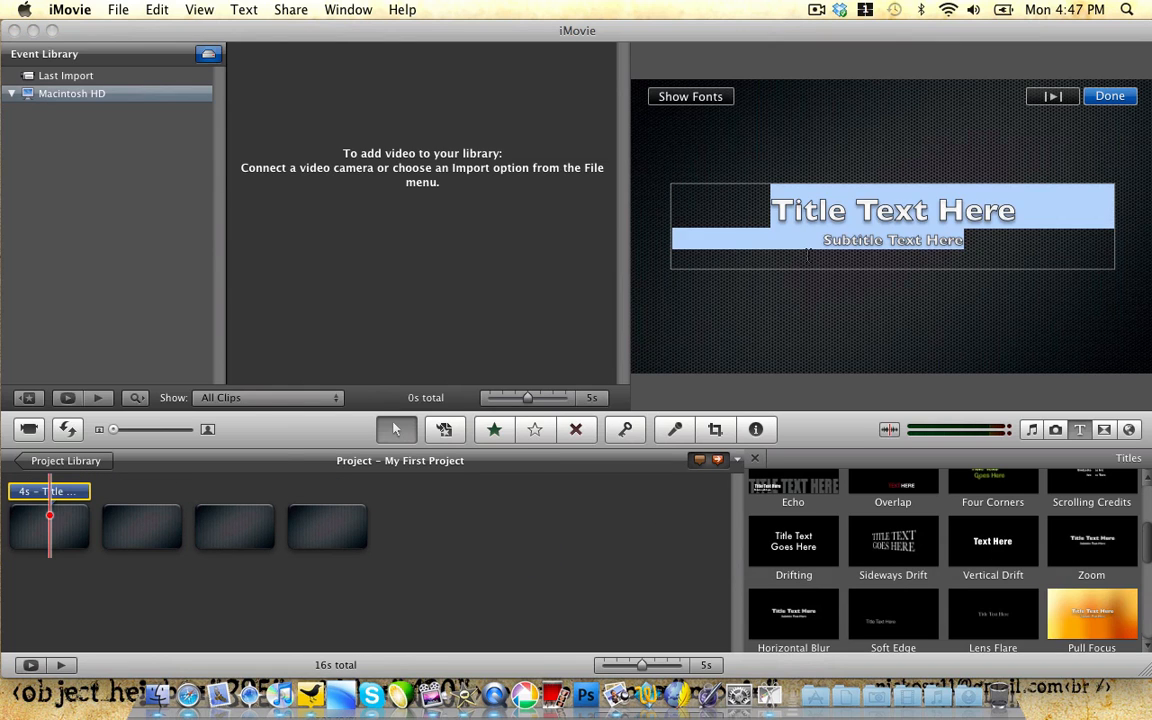
Step: Finish clip one's title with the creator's handle; give clip two a Horizontal Blur title 'Tech reviews and videos'
text(A11021085)
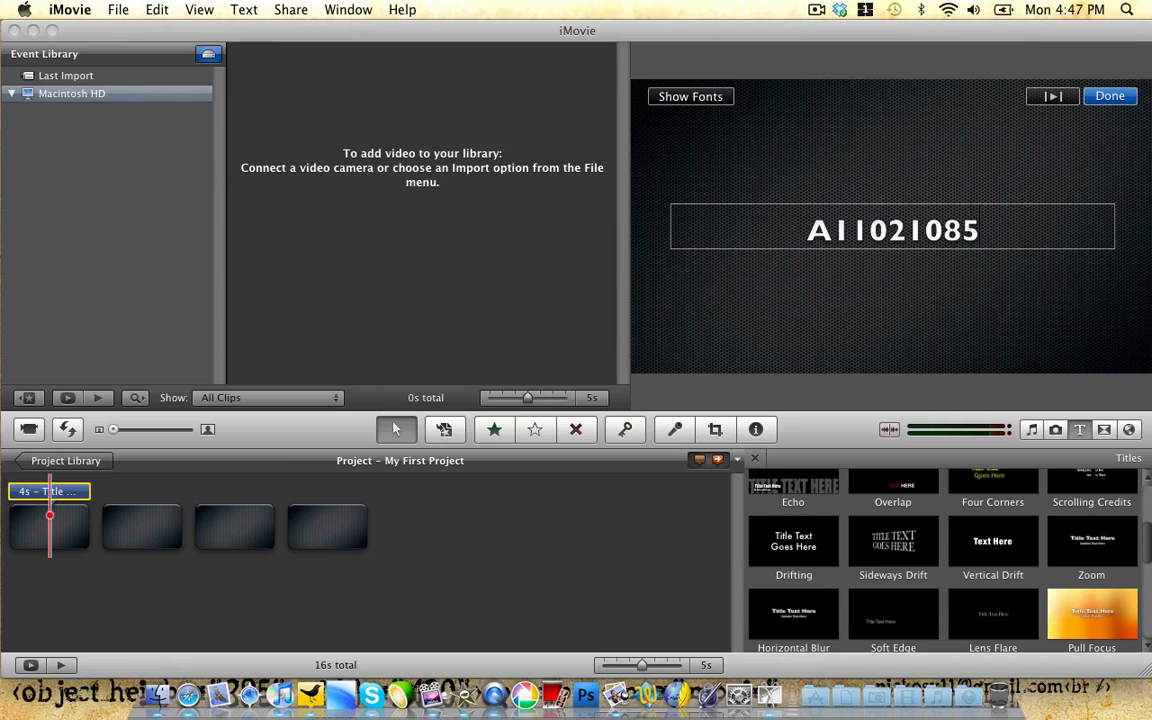
click(479, 540)
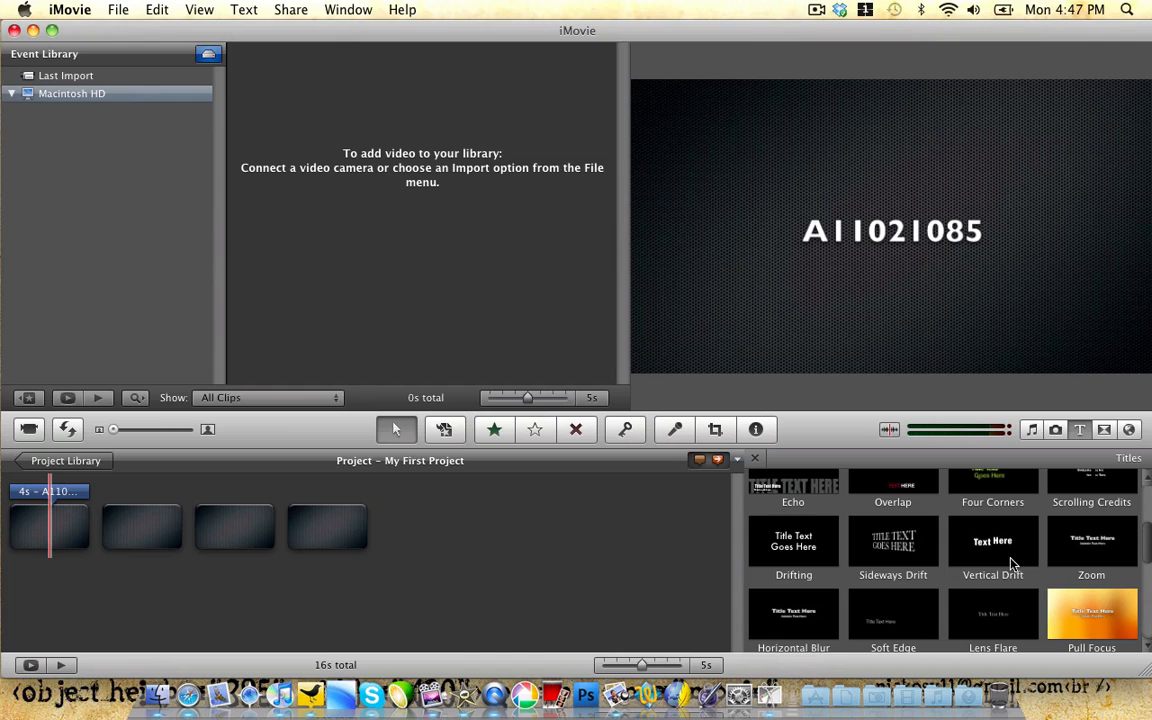
drag(790, 620, 140, 525)
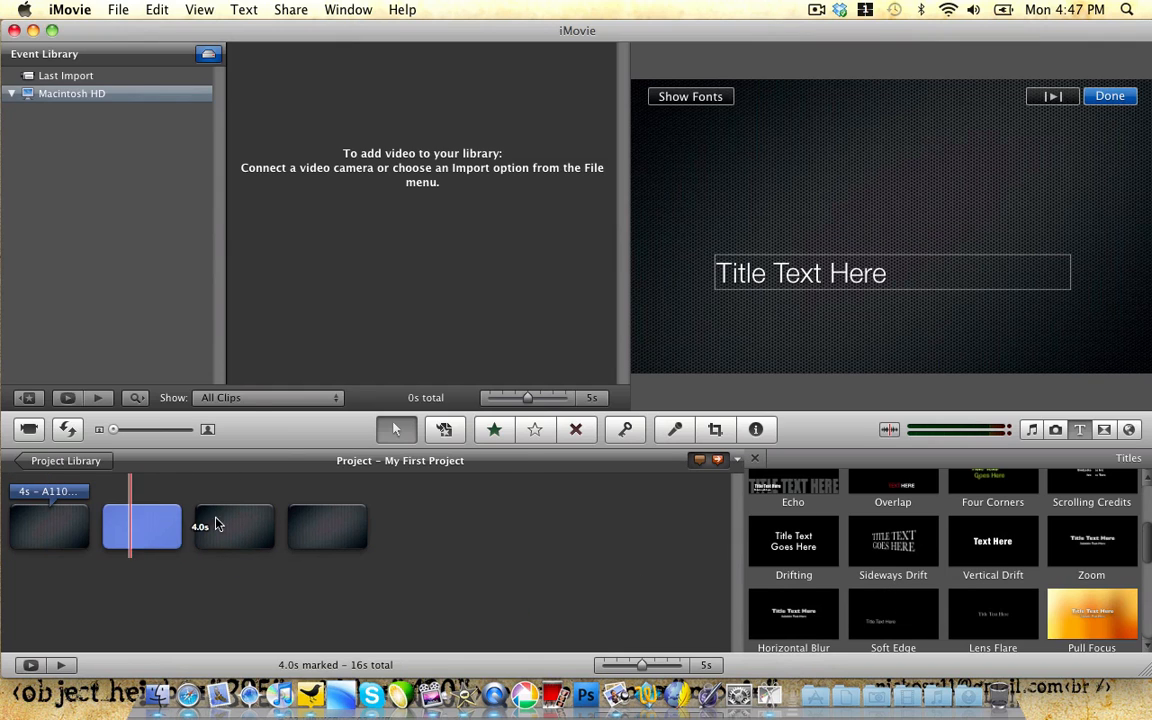
click(857, 287)
text(Tech )
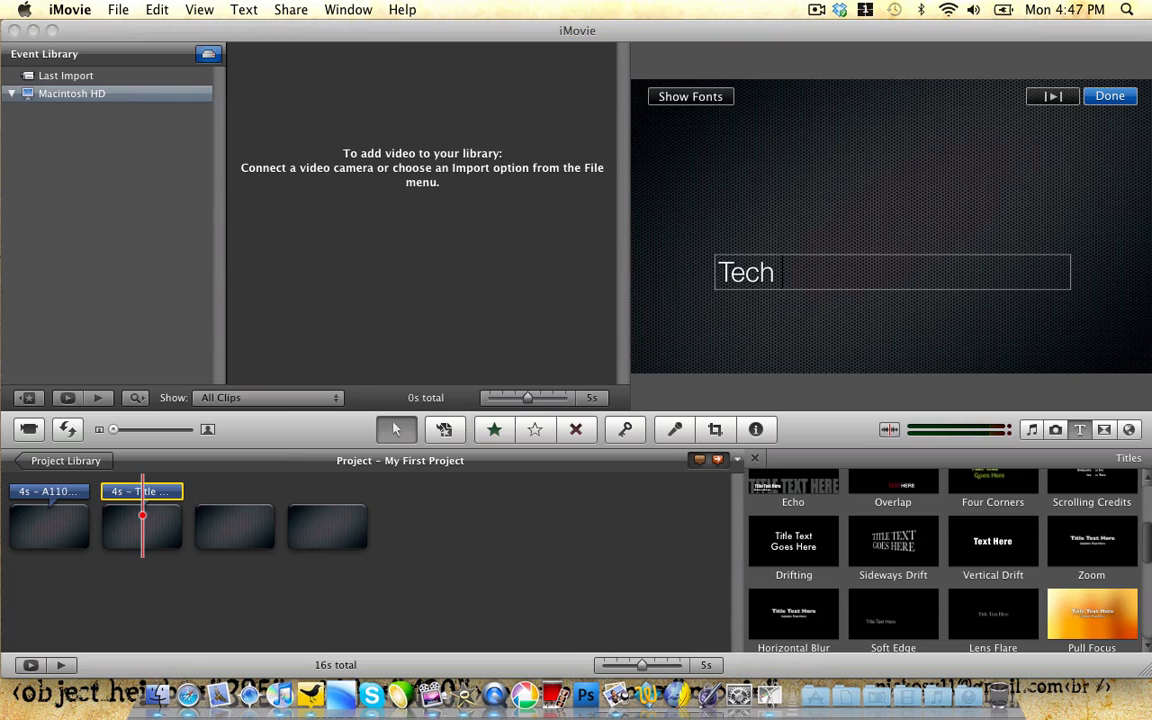
text(reviews a)
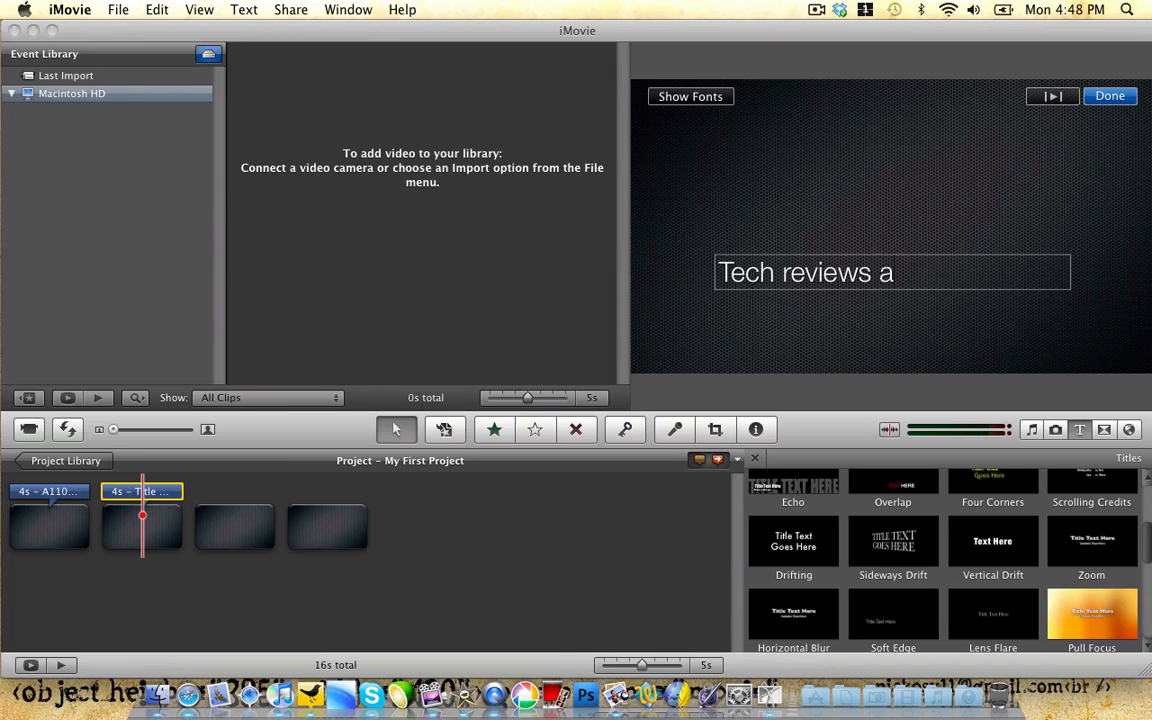
text(nd vide)
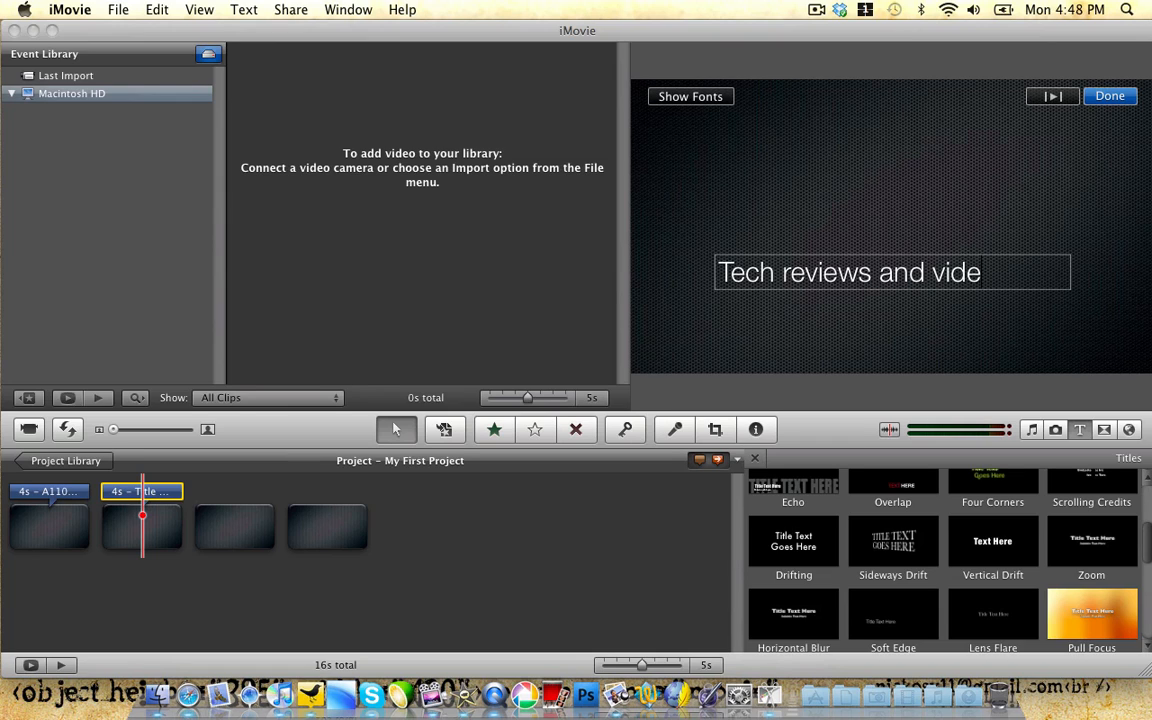
text(os)
click(493, 501)
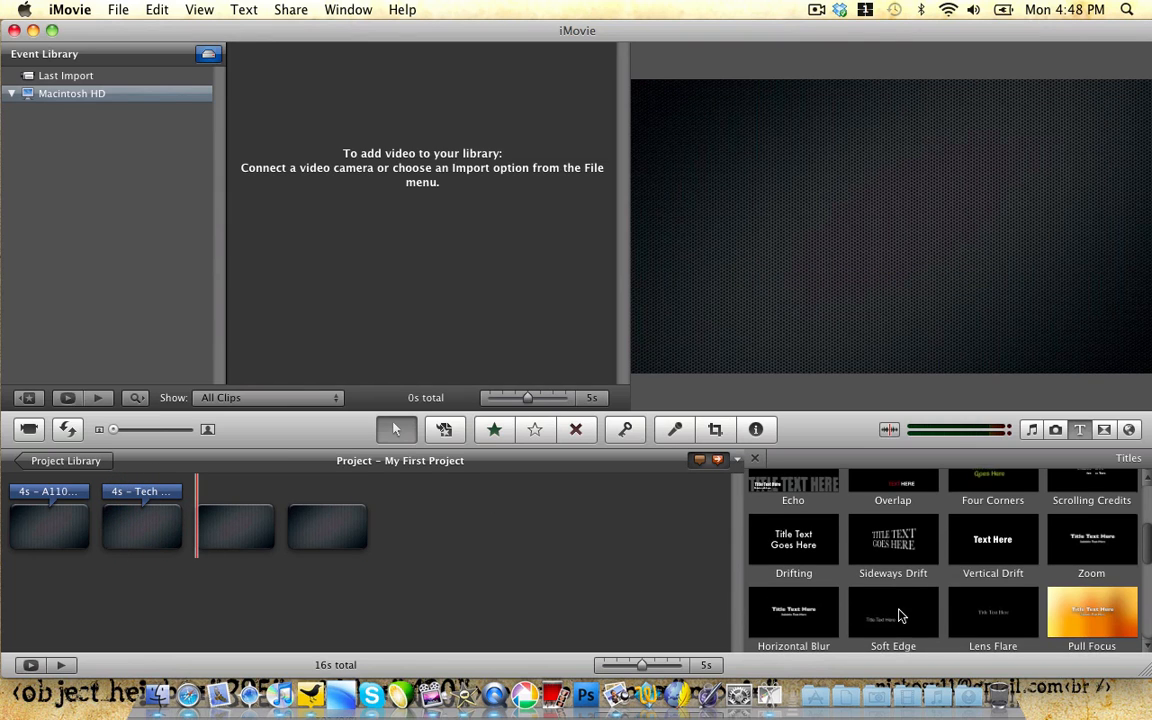
Step: Give clip three a Lens Flare title with the contact e-mail and add a Zoom title to clip four
scroll(900, 615, down, 1)
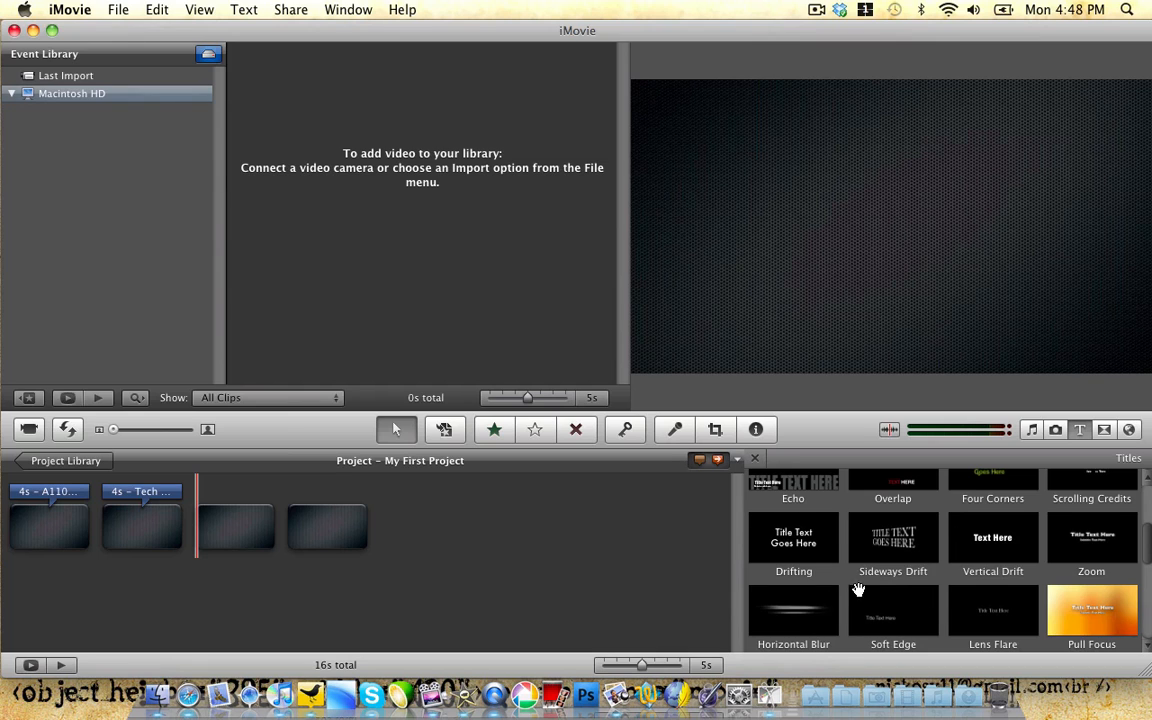
scroll(900, 550, up, 1)
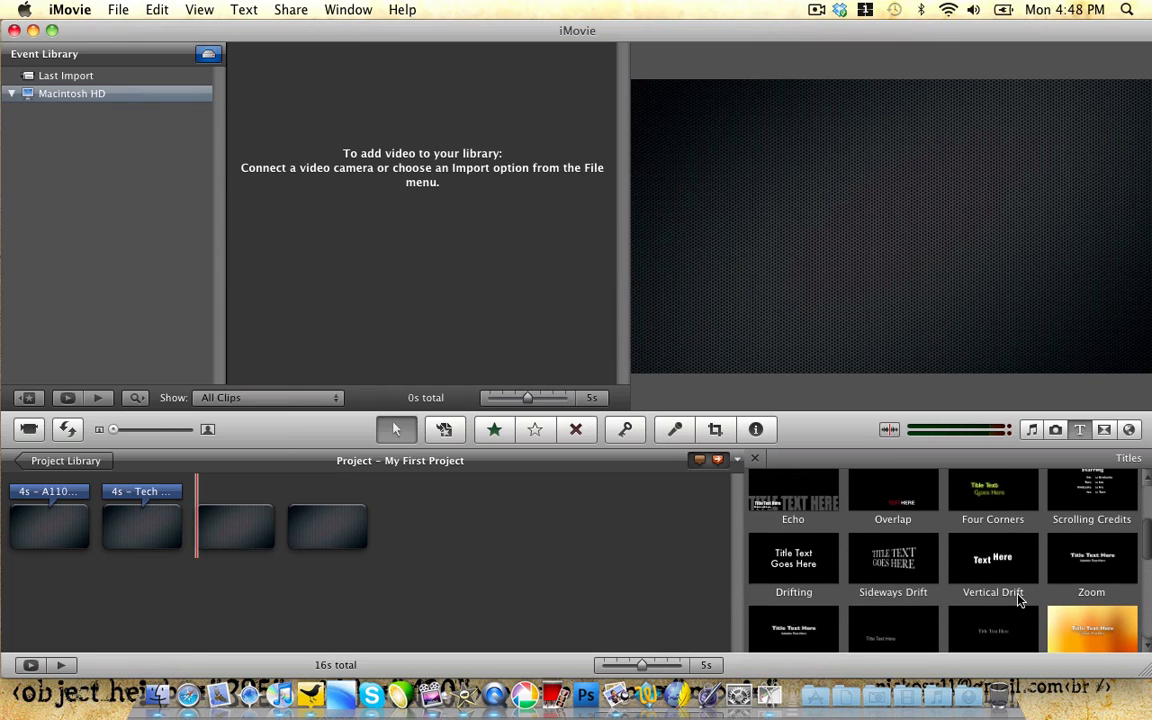
scroll(960, 595, down, 1)
drag(960, 598, 908, 218)
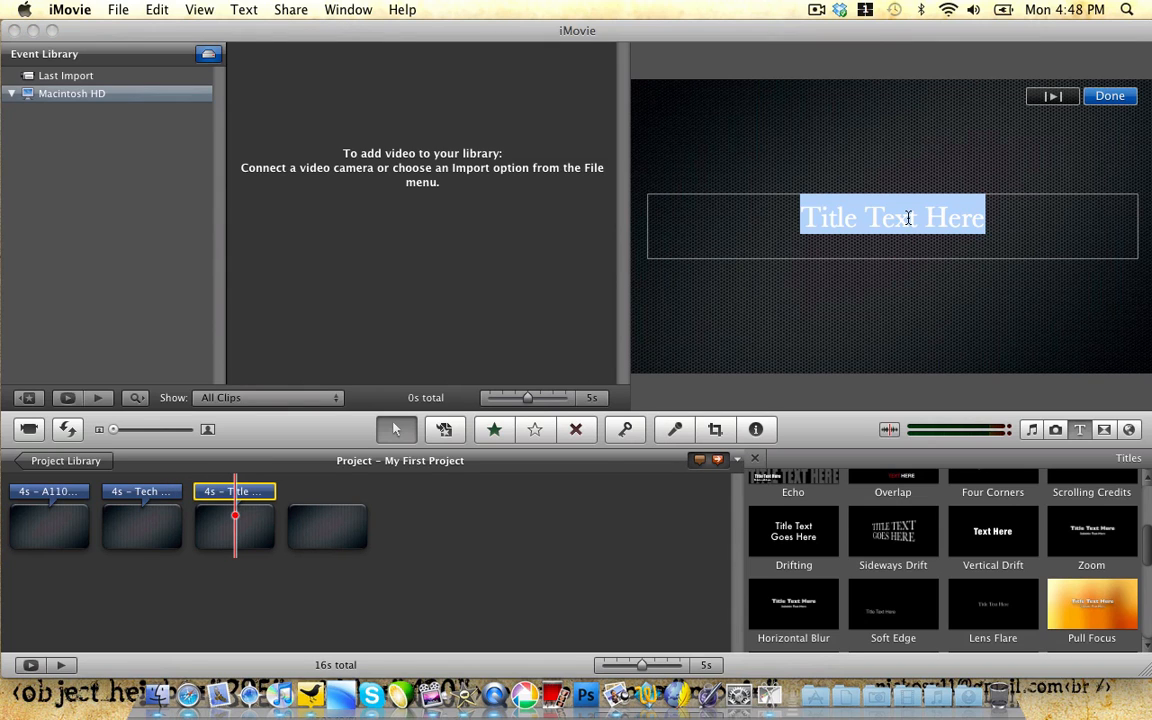
text(All)
key(BackSpace)
key(BackSpace)
key(BackSpace)
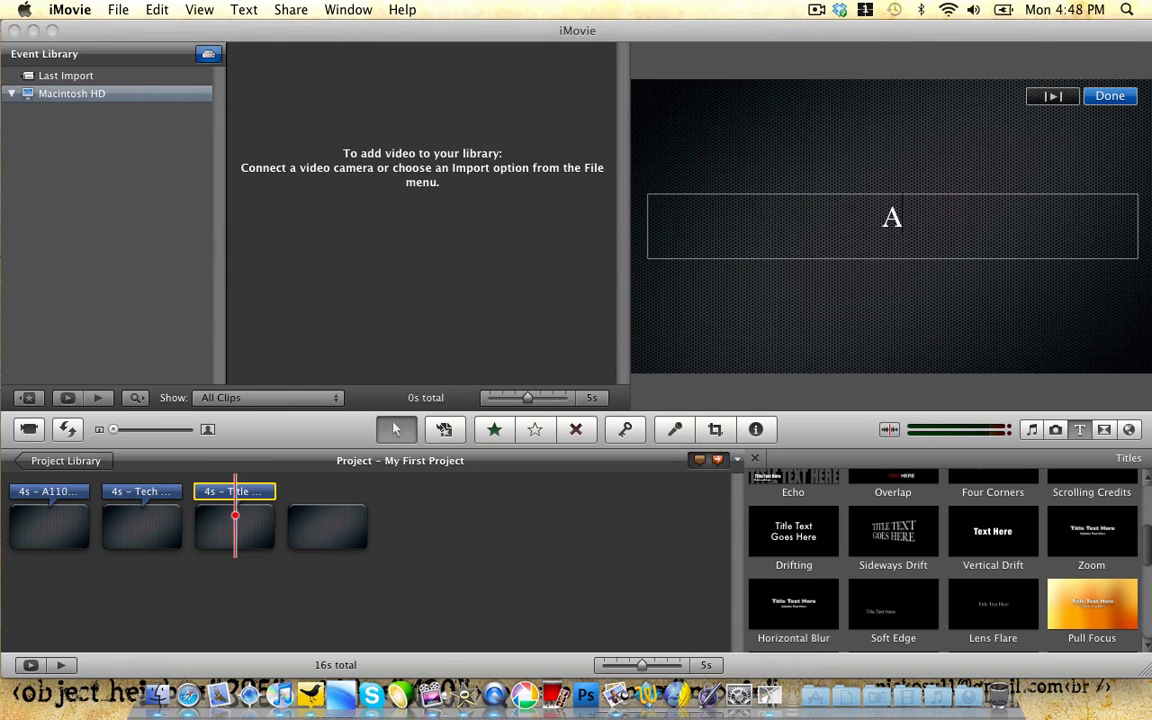
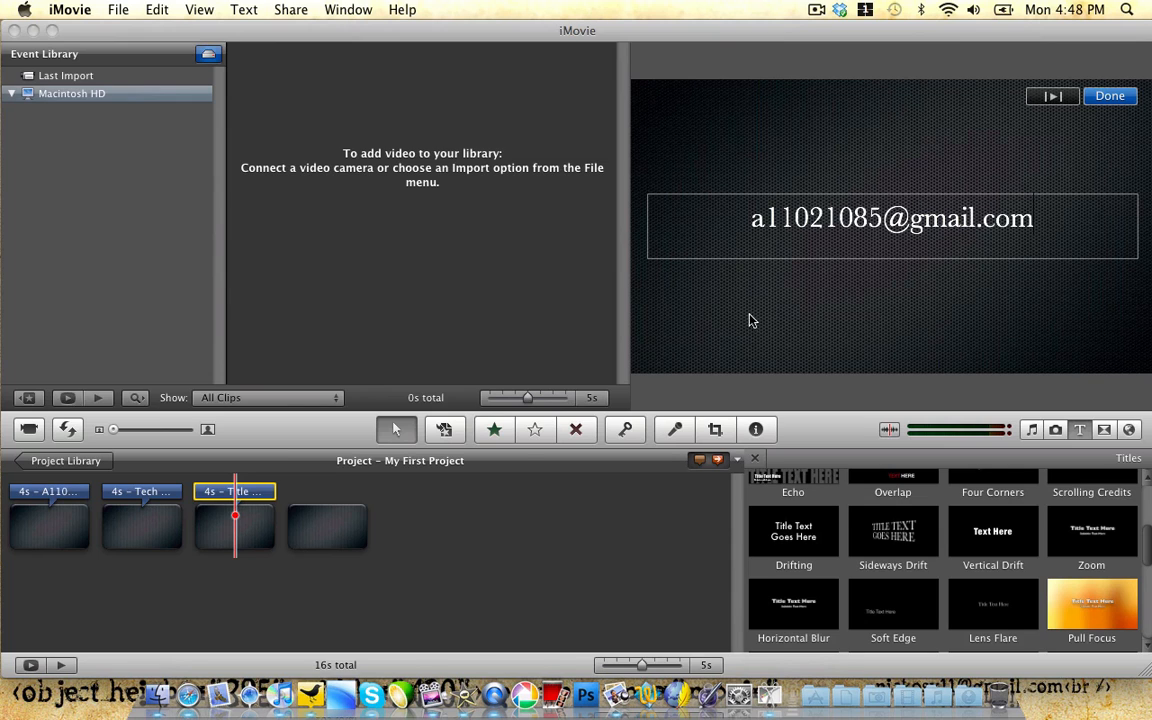
click(442, 501)
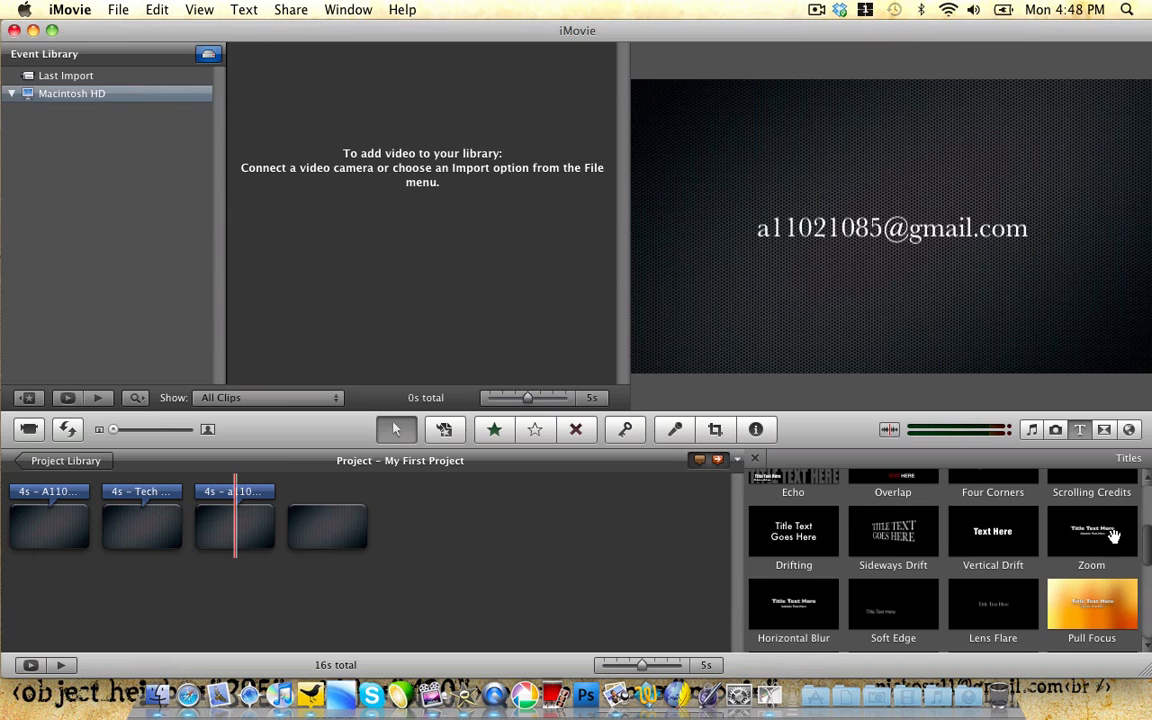
drag(1113, 536, 335, 530)
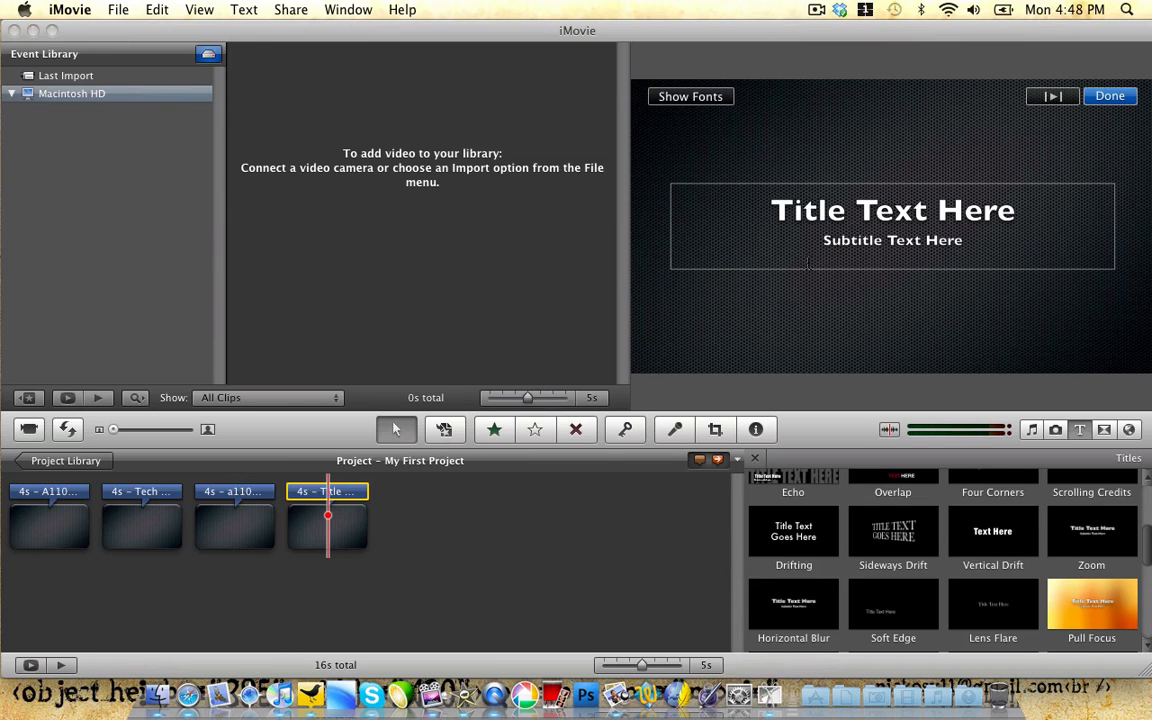
Step: Enter the creator's handle as the fourth clip's Zoom title and close the Titles browser
text(A11021085)
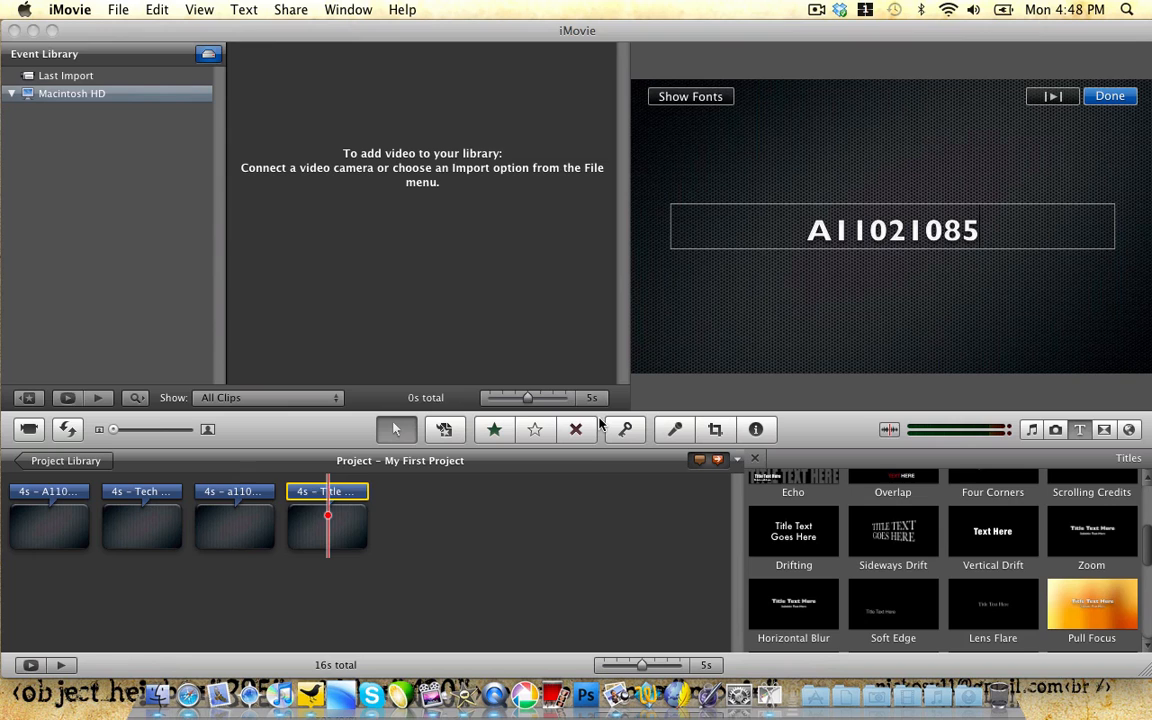
click(548, 522)
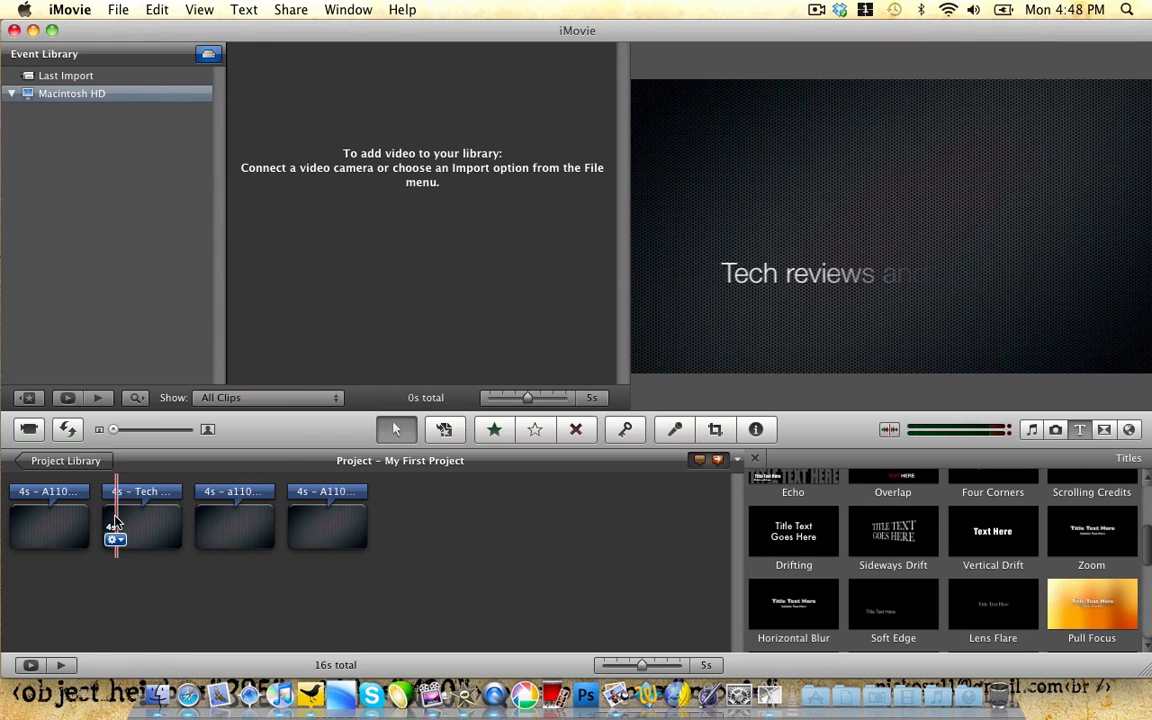
click(755, 461)
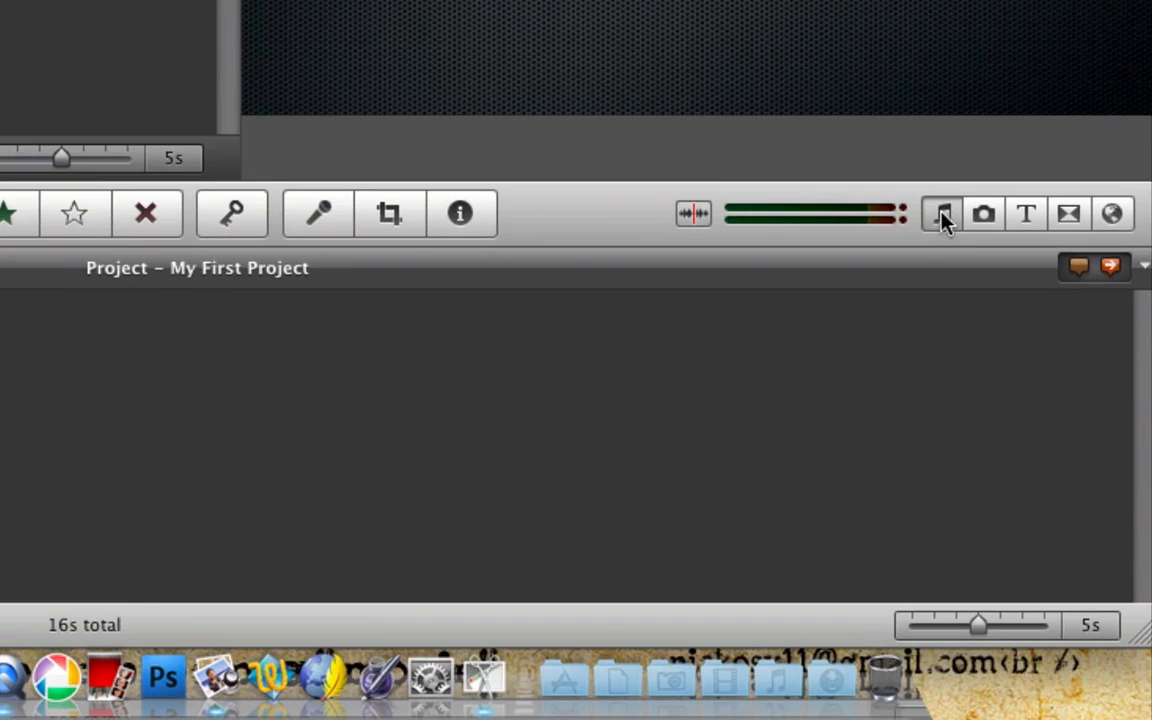
Step: Show the Jingles folder from iLife Sound Effects and scroll through its 200 tracks
click(1031, 429)
scroll(840, 506, up, 2)
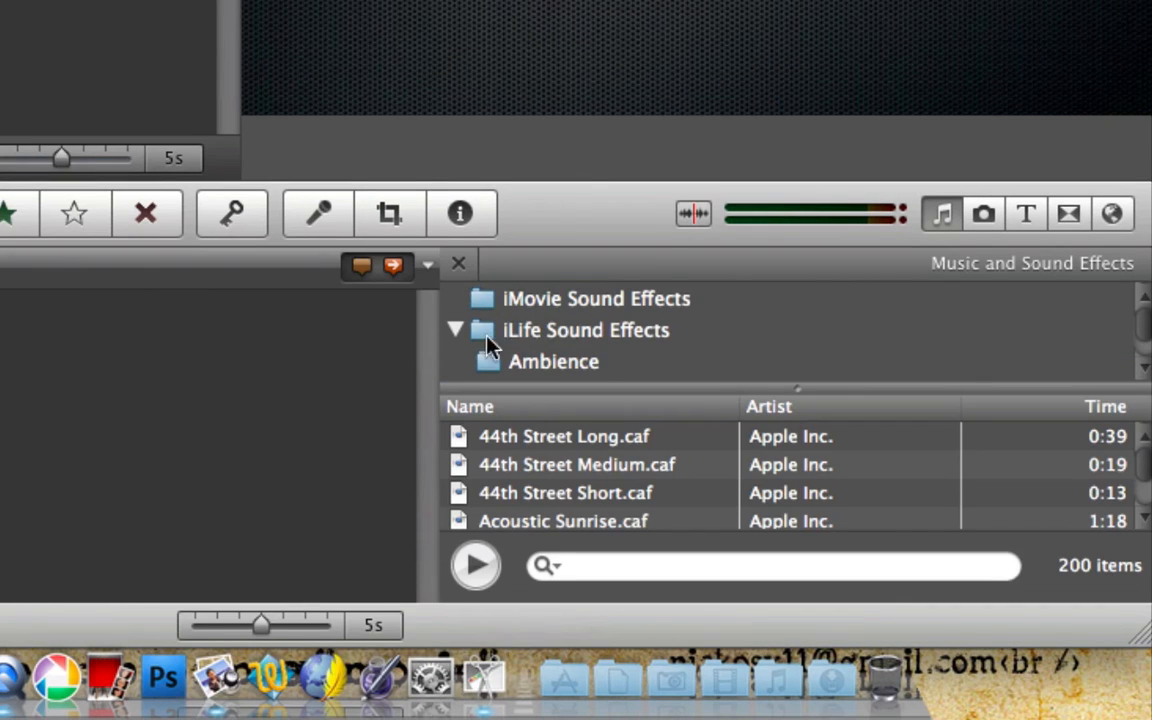
scroll(589, 329, down, 3)
click(589, 332)
scroll(563, 337, down, 1)
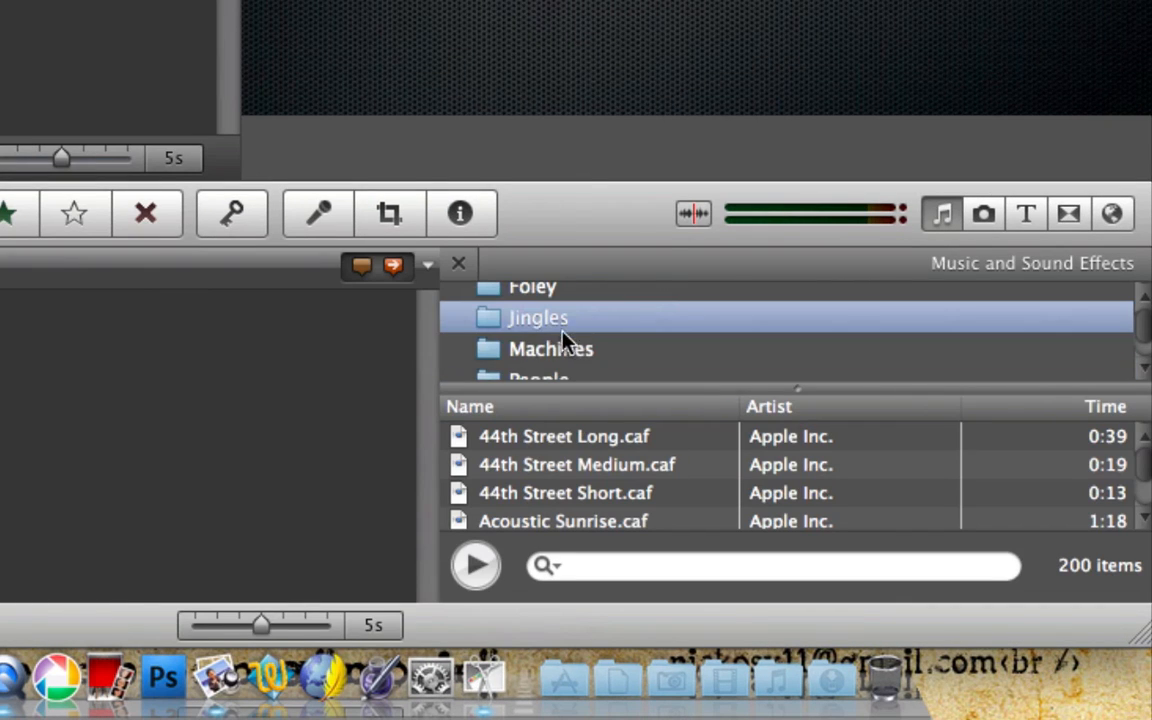
scroll(663, 473, down, 5)
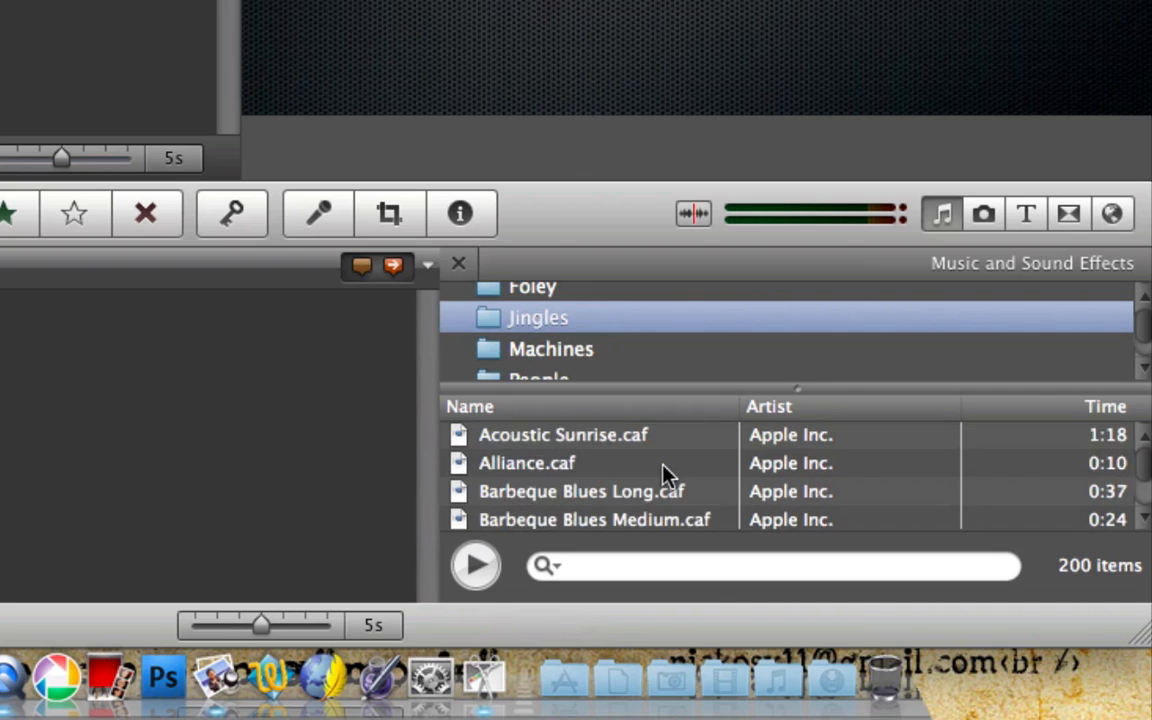
scroll(665, 475, down, 20)
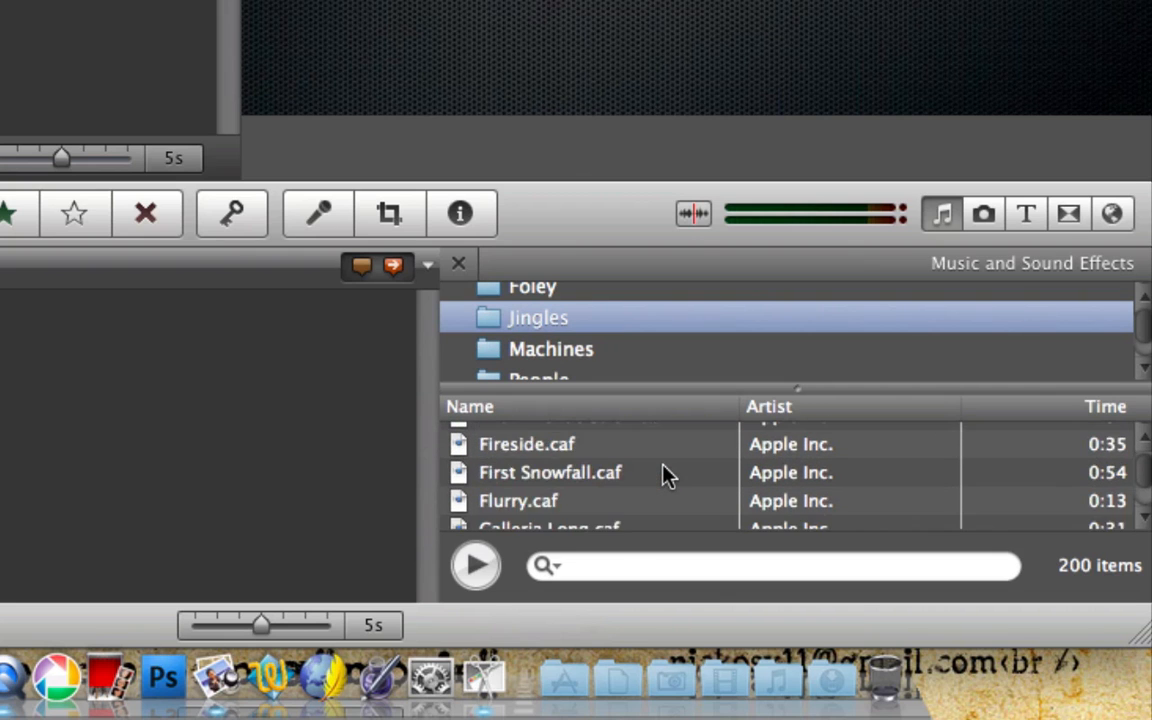
scroll(665, 475, down, 10)
scroll(666, 473, up, 20)
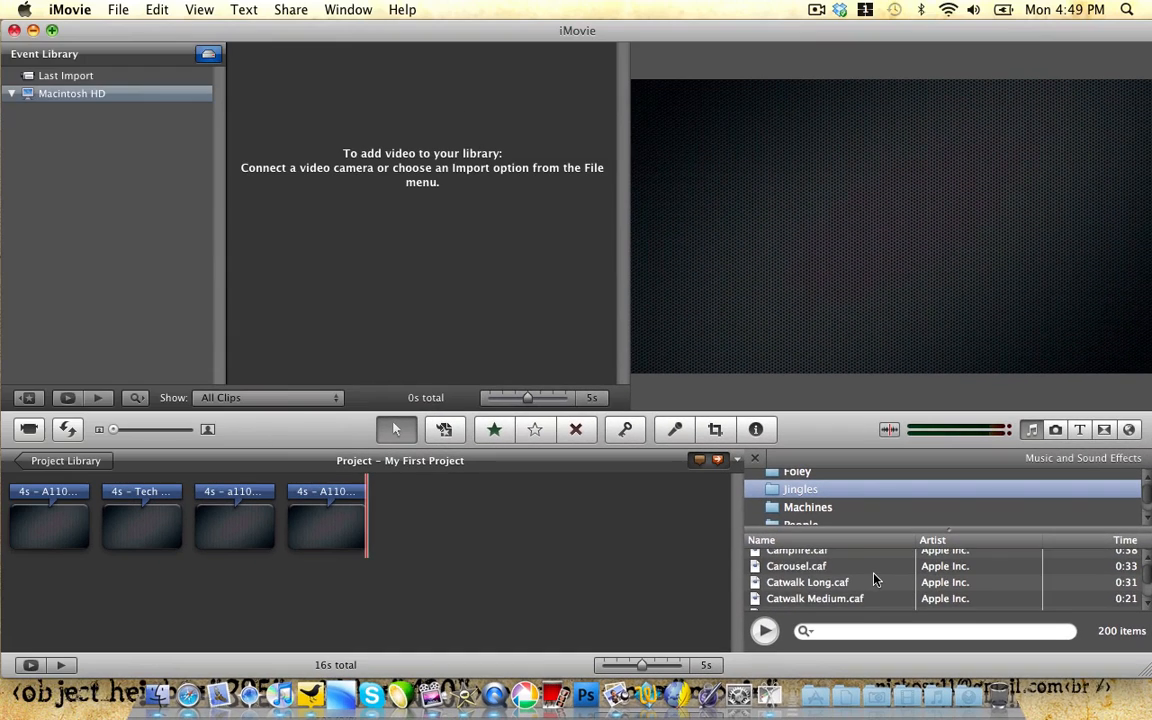
scroll(874, 578, up, 10)
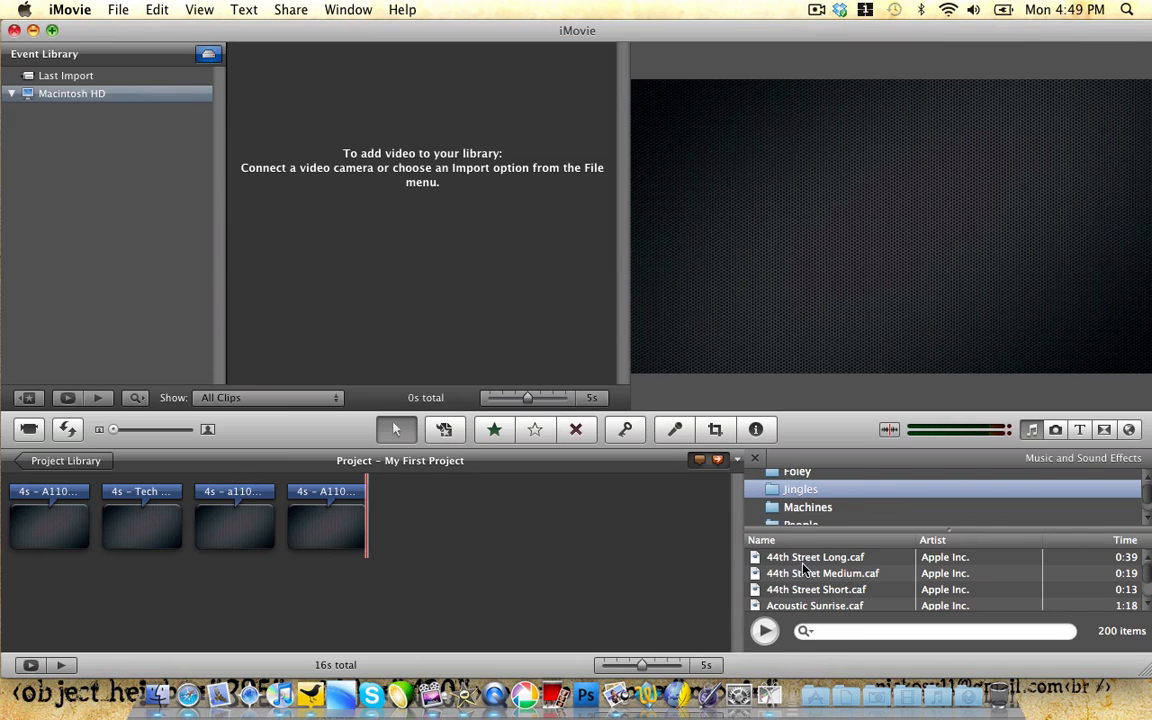
Step: Try placing the 44th Street Medium jingle under the clips, then abandon it and close the library
drag(830, 578, 310, 540)
drag(213, 540, 820, 590)
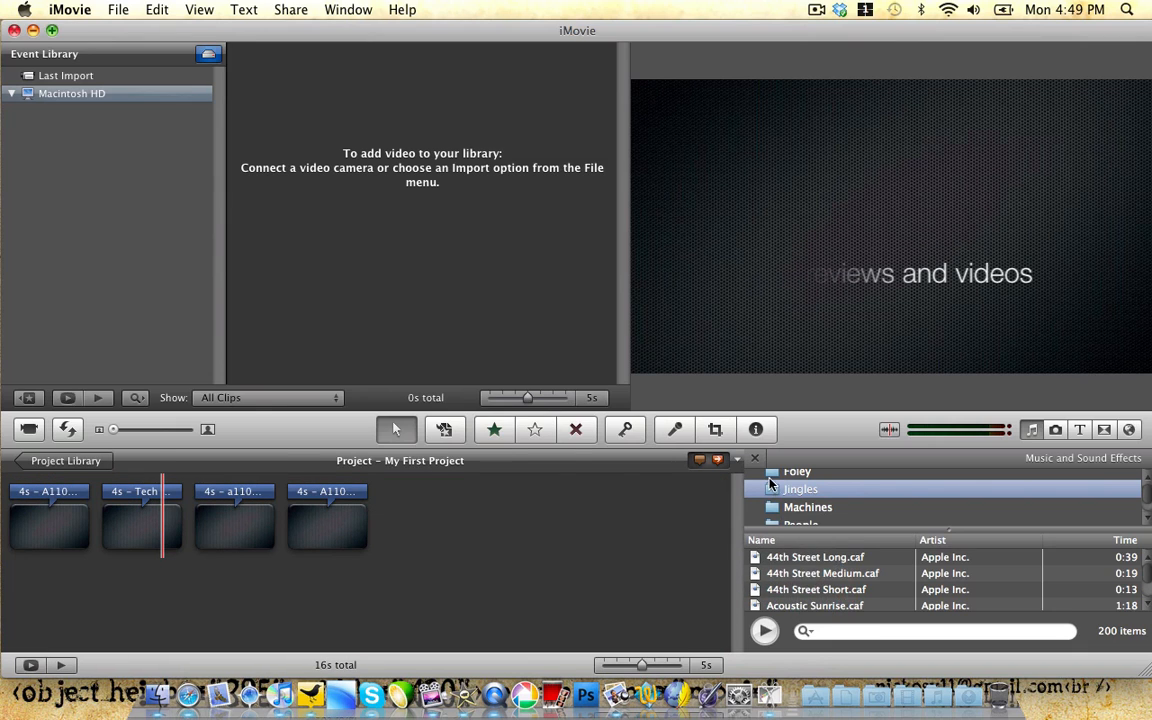
click(756, 459)
Step: Open the project assets folder from the desktop and bring its window to the front
drag(810, 29, 720, 32)
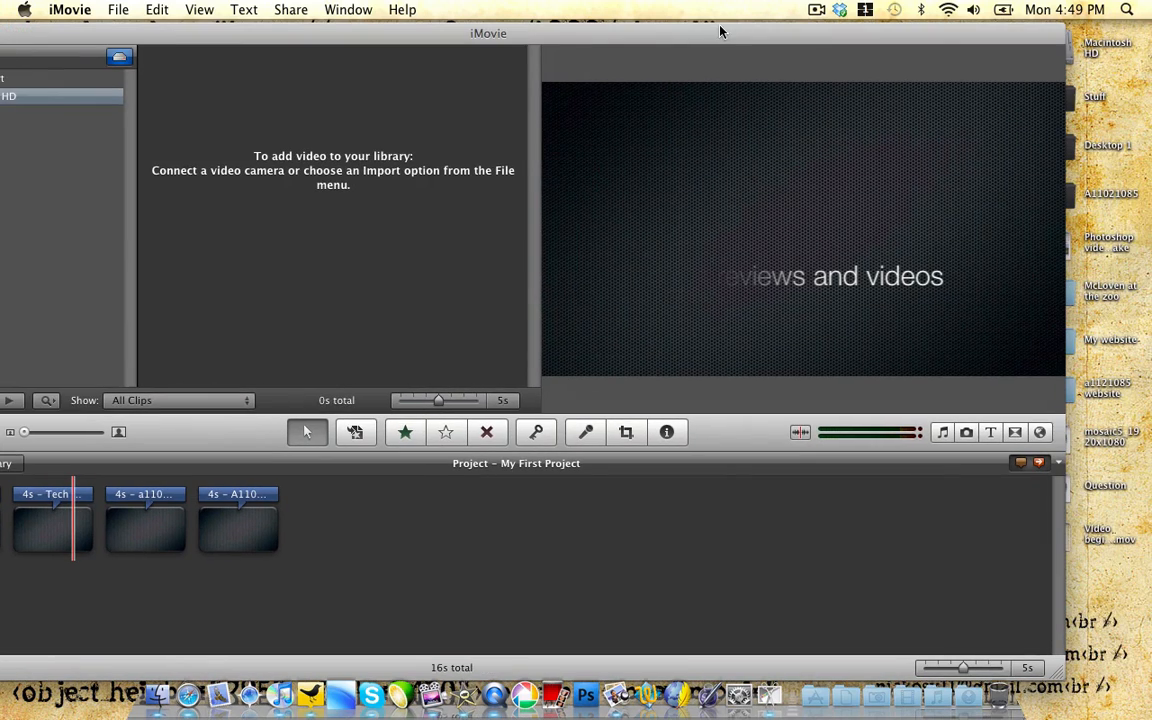
double_click(1100, 195)
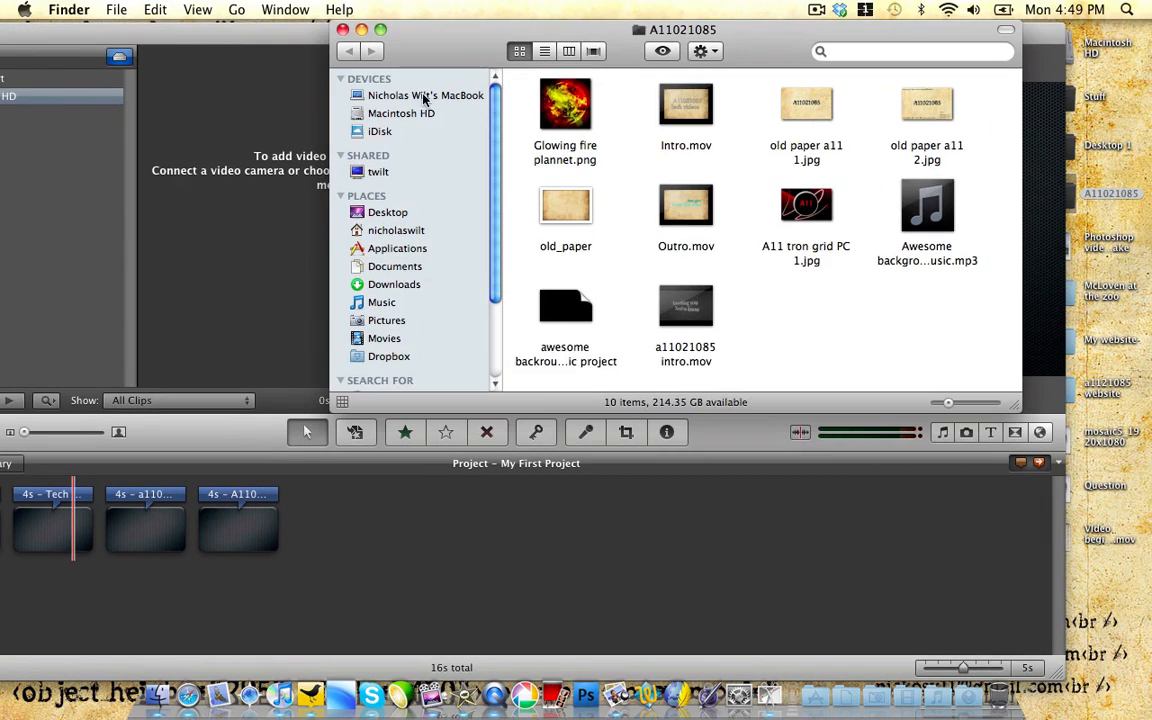
drag(251, 30, 338, 28)
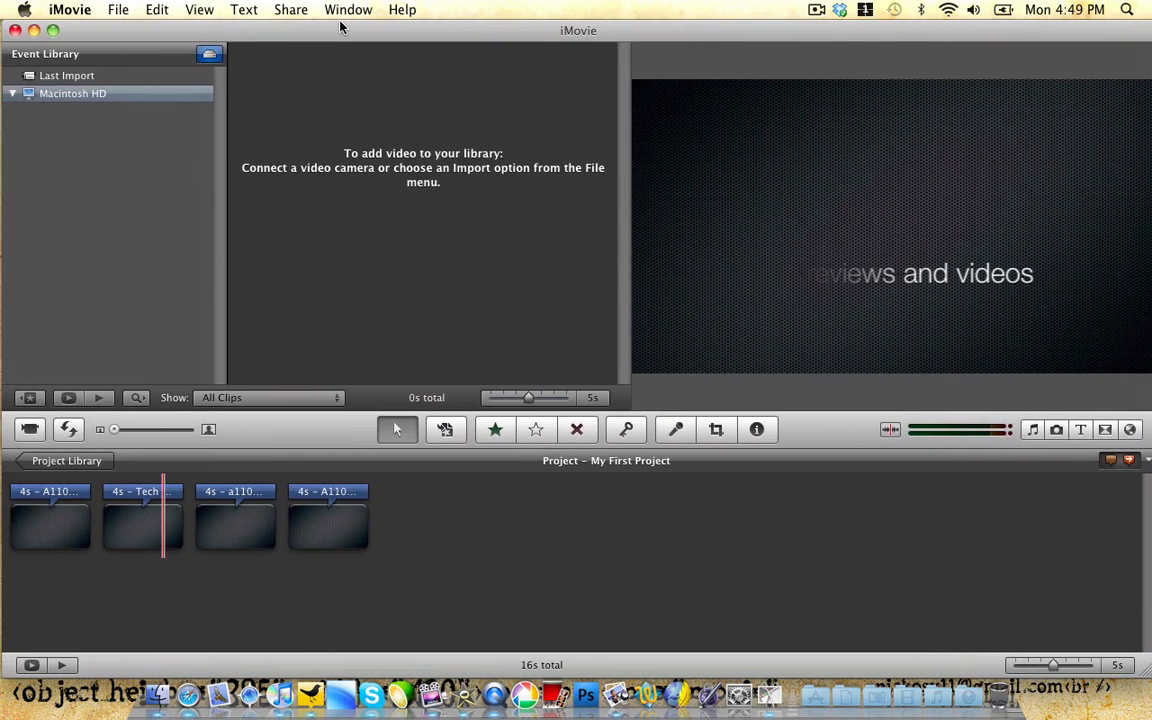
key(F3)
click(639, 138)
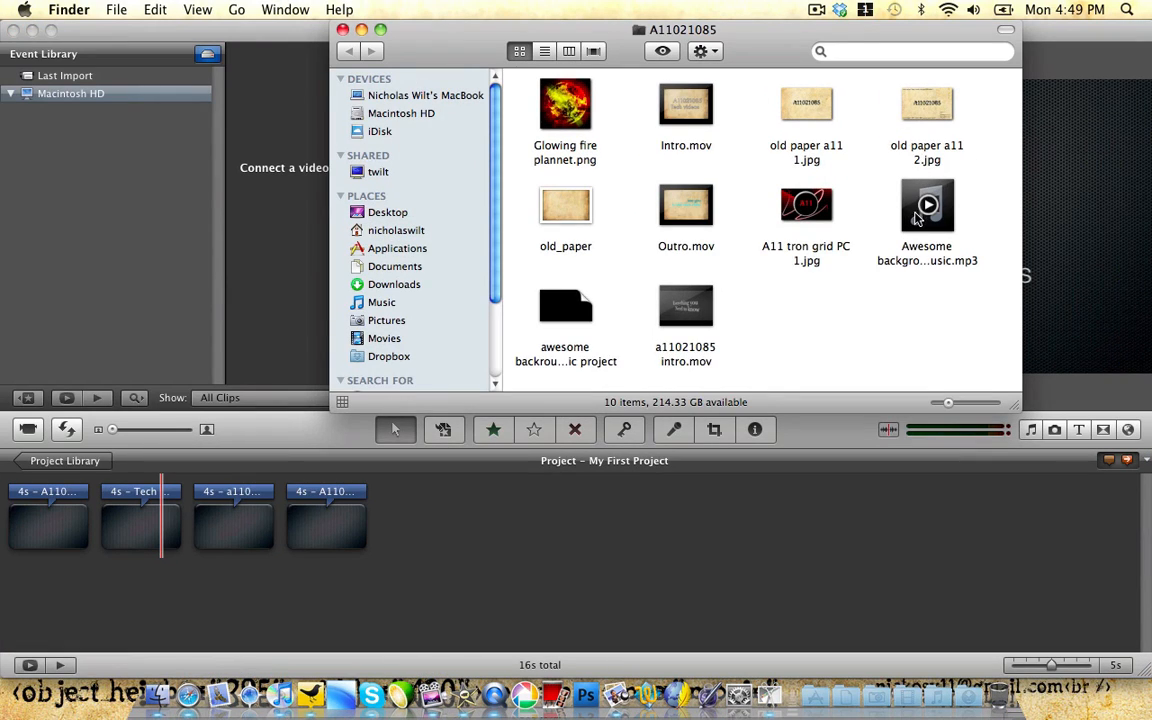
Step: Add the Awesome background music track under the clips, then delete it
drag(912, 195, 28, 560)
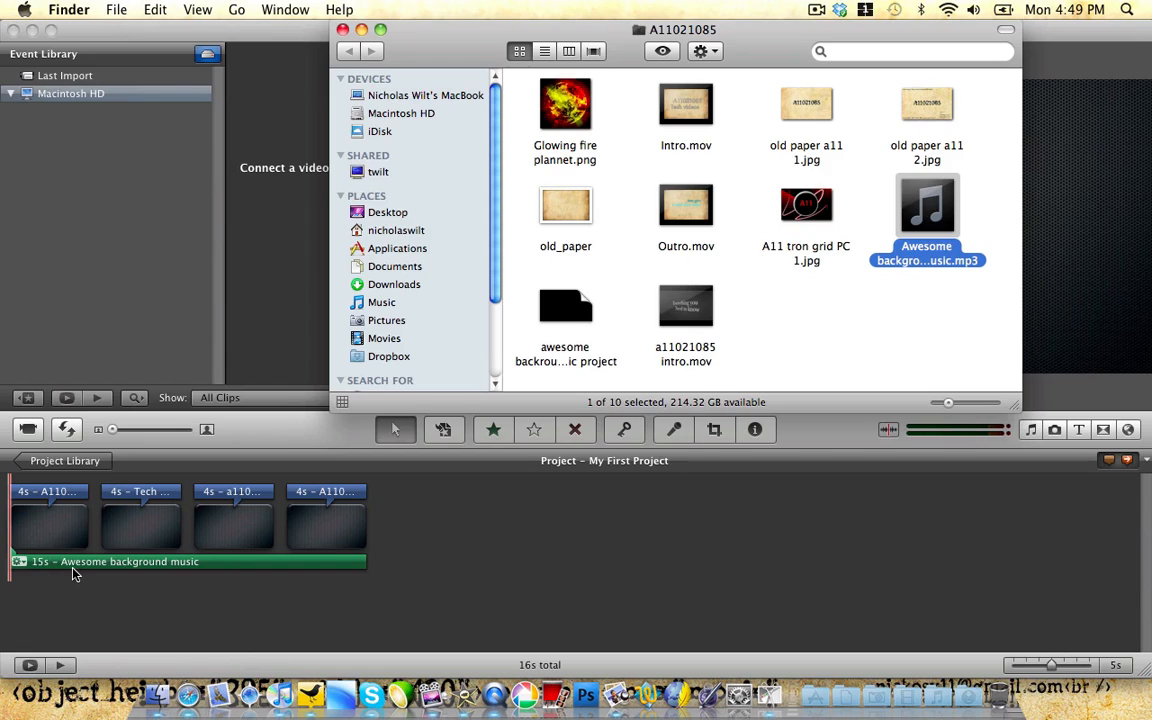
click(72, 573)
right_click(72, 573)
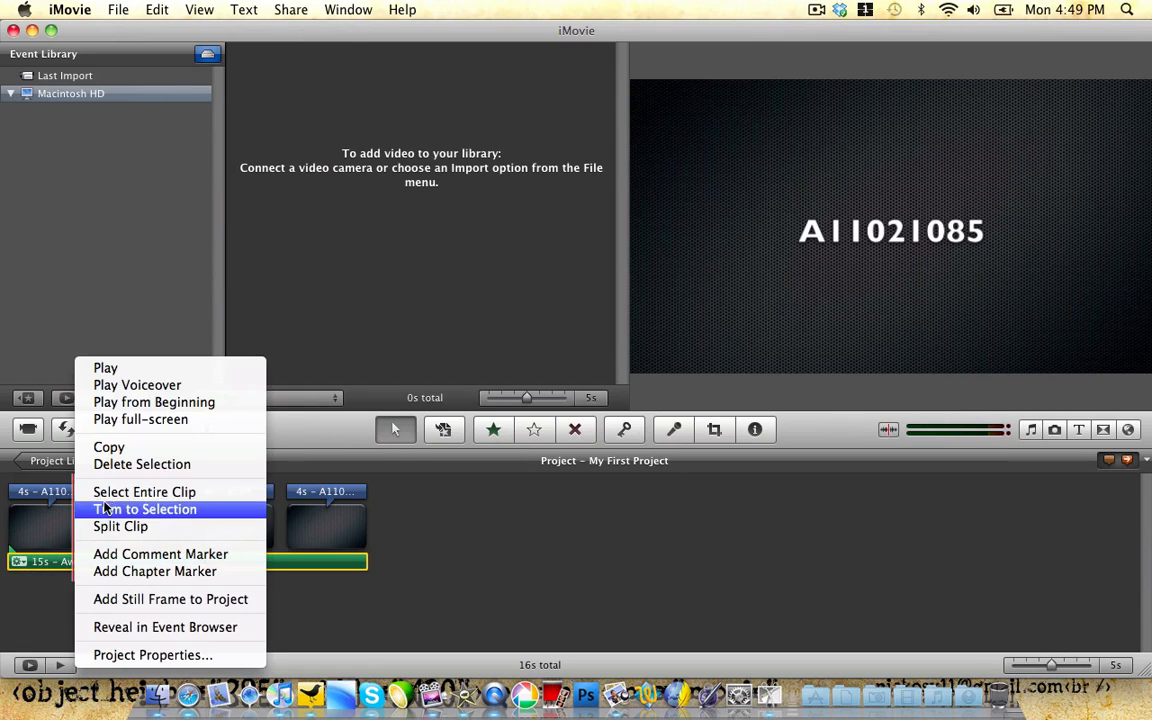
click(108, 464)
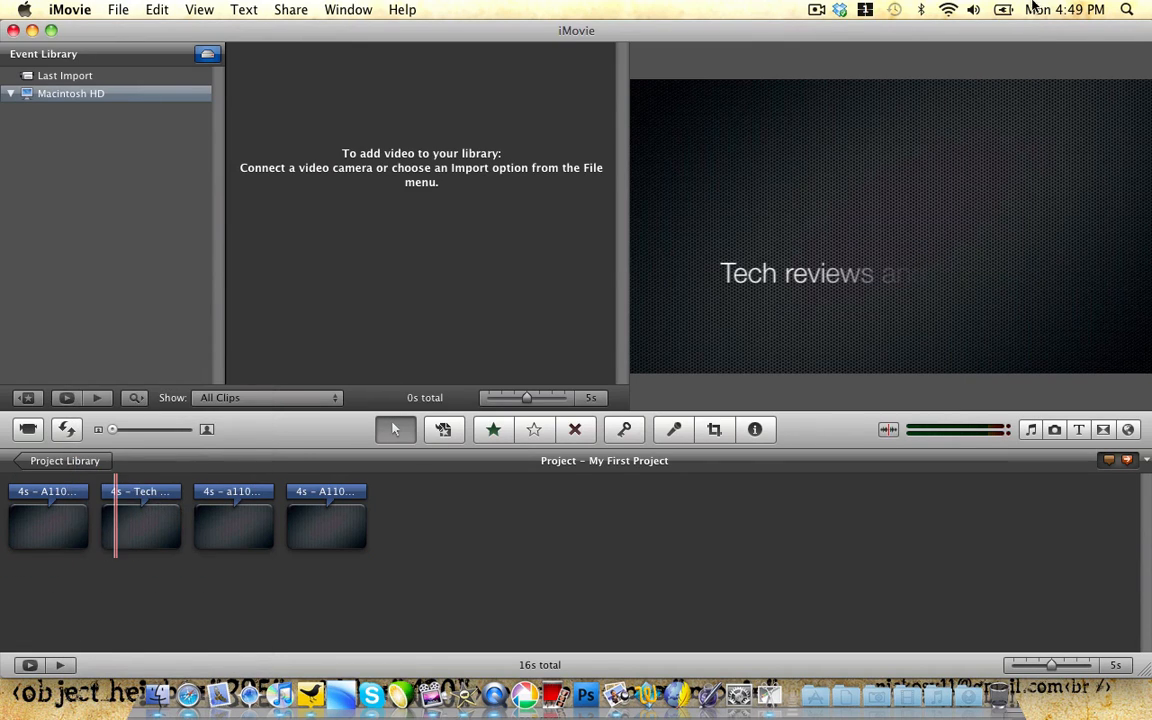
Step: Close the project-files folder window and return to the iMovie project
mouse_move(1150, 1)
click(672, 112)
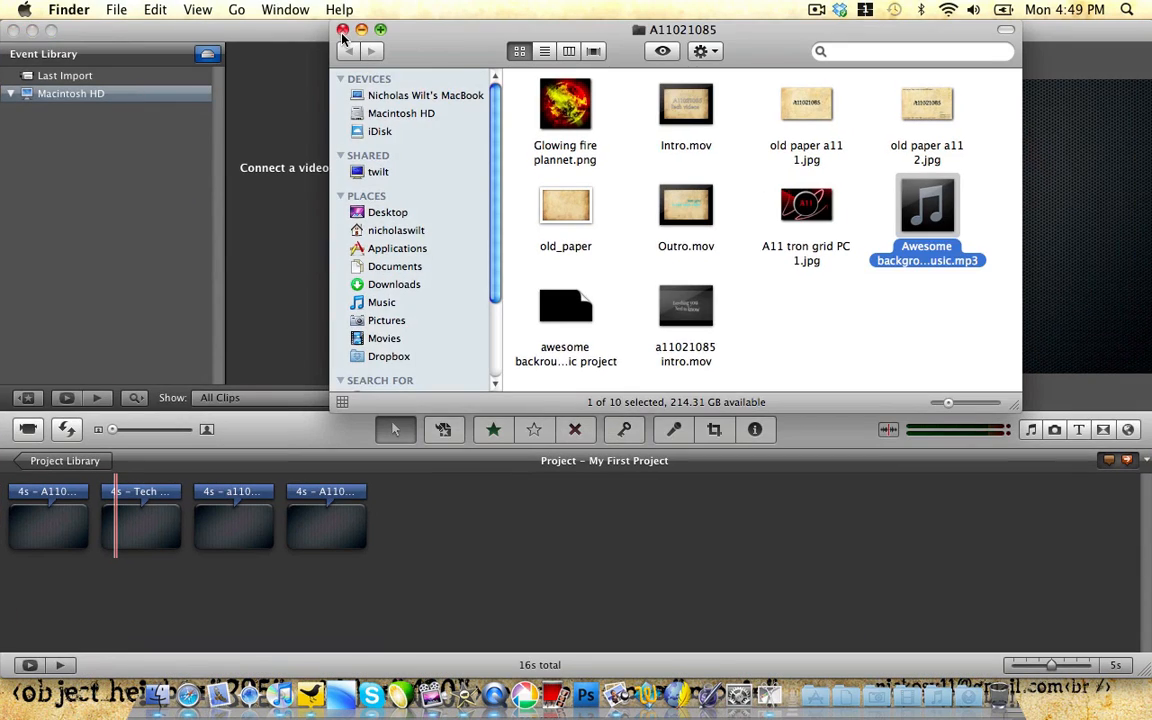
click(342, 30)
click(345, 30)
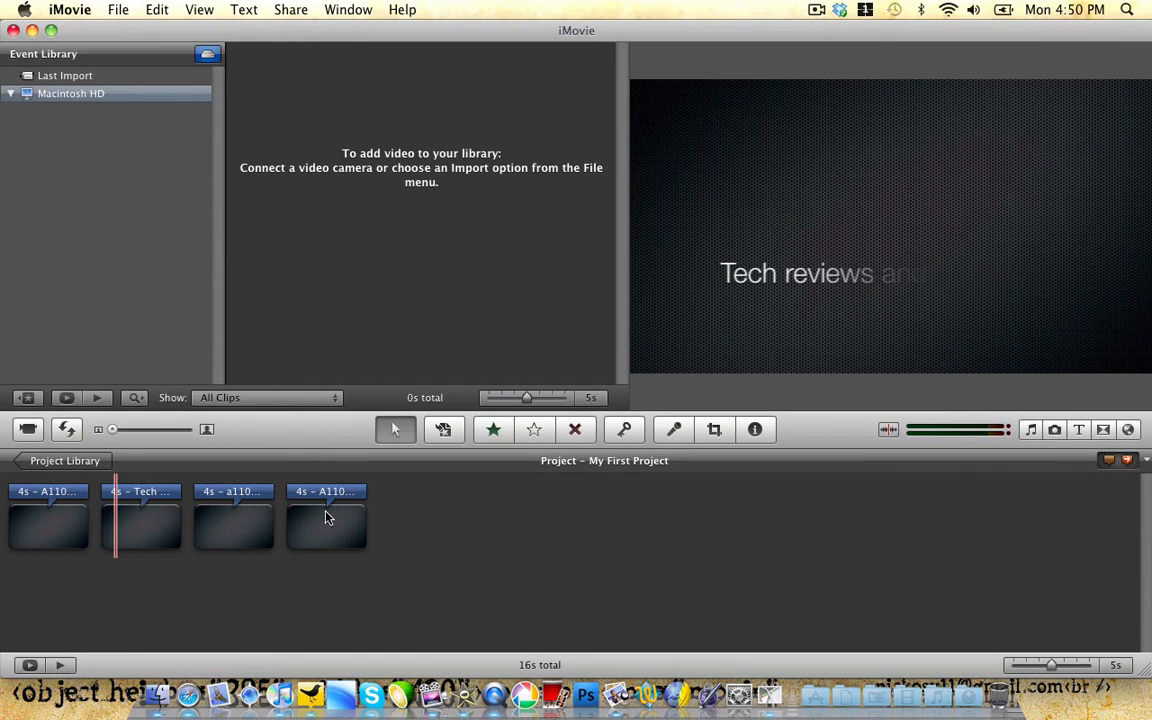
Step: Review the Share > Export Movie HD settings, cancel, then bring up My First Project's options in Project Library
click(292, 10)
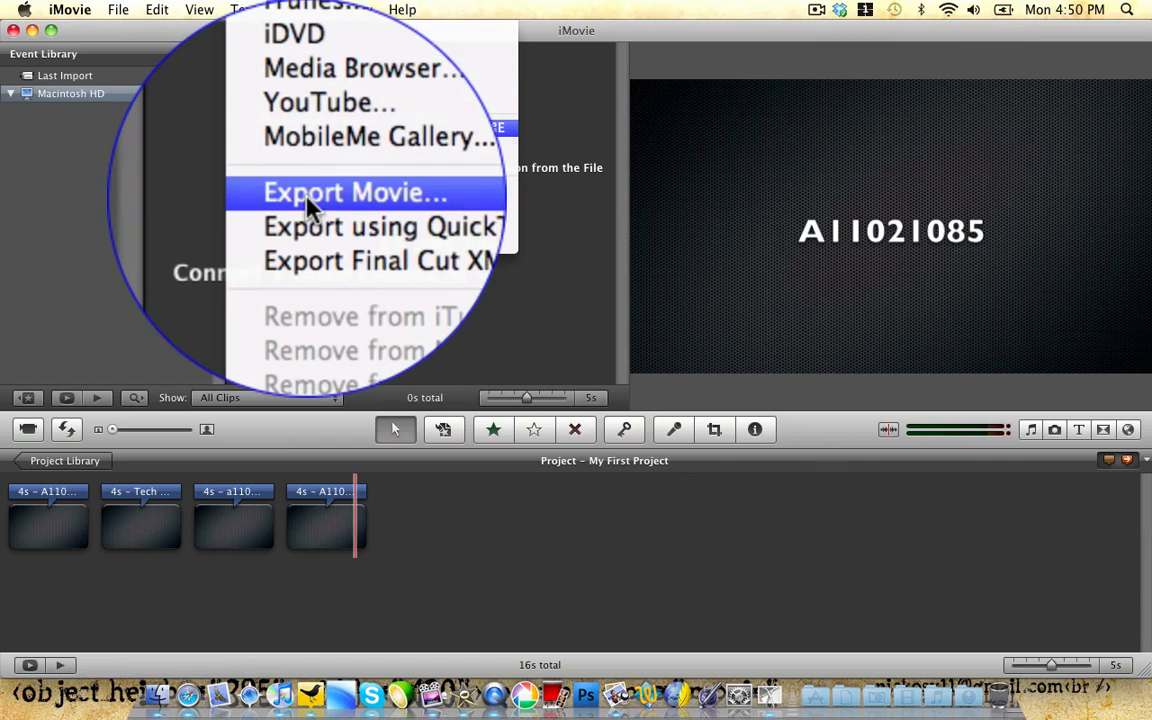
click(306, 208)
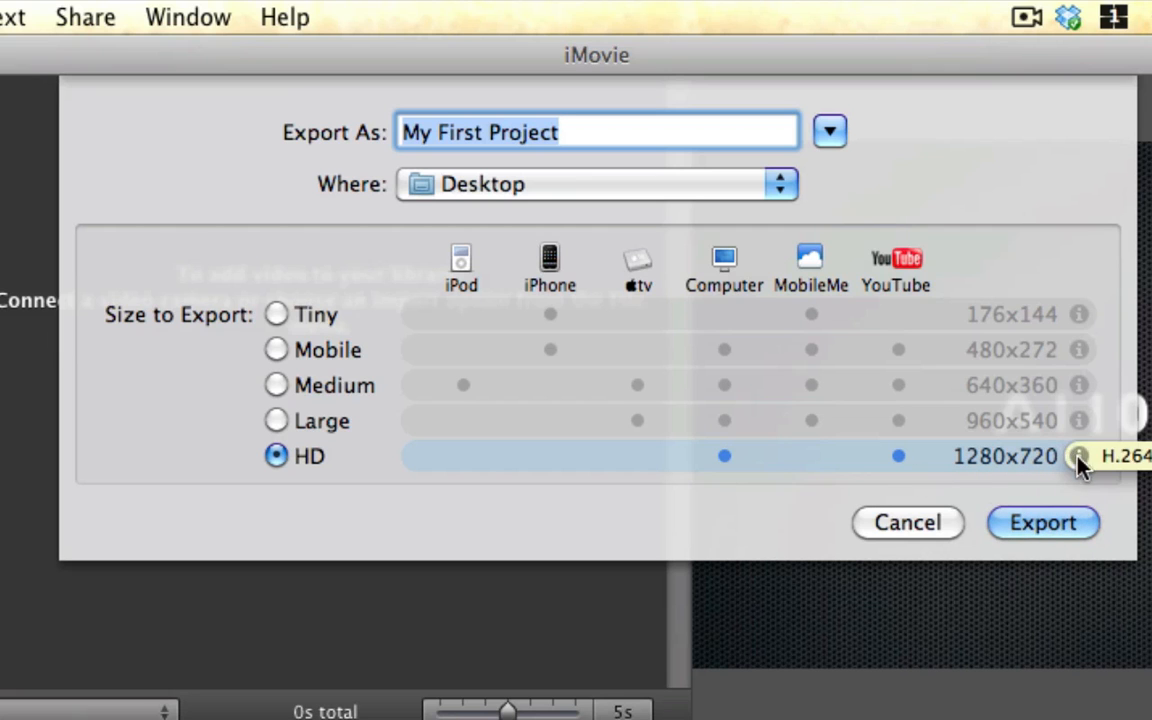
click(905, 522)
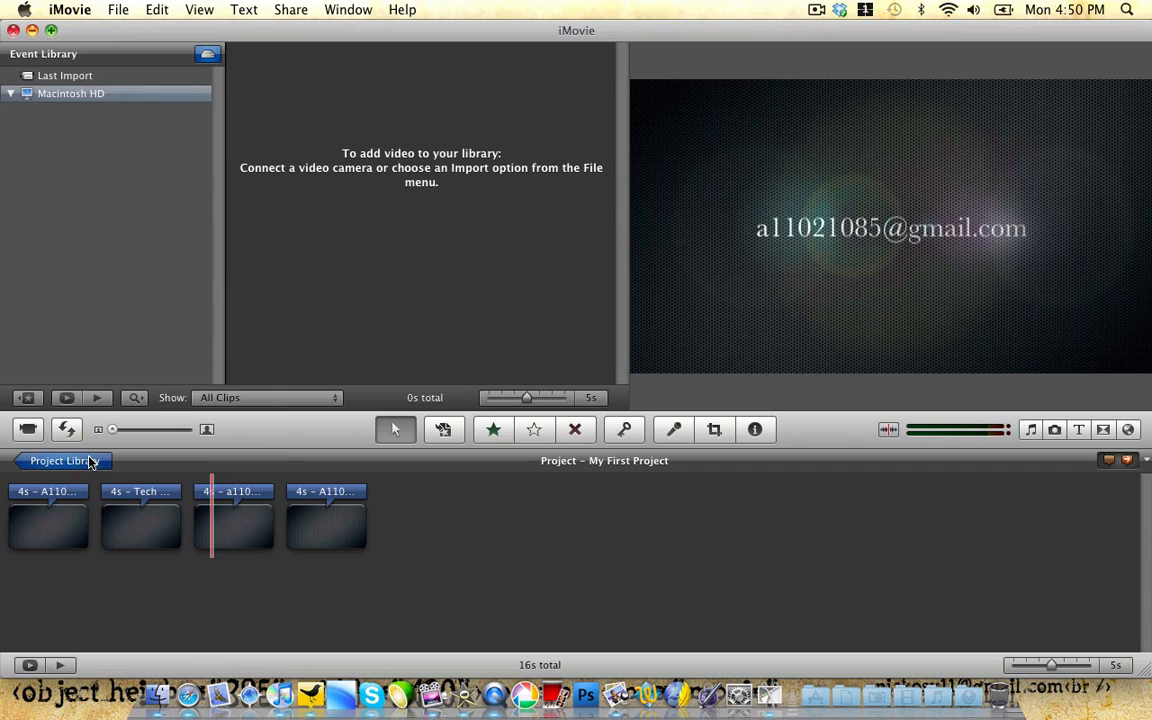
click(62, 461)
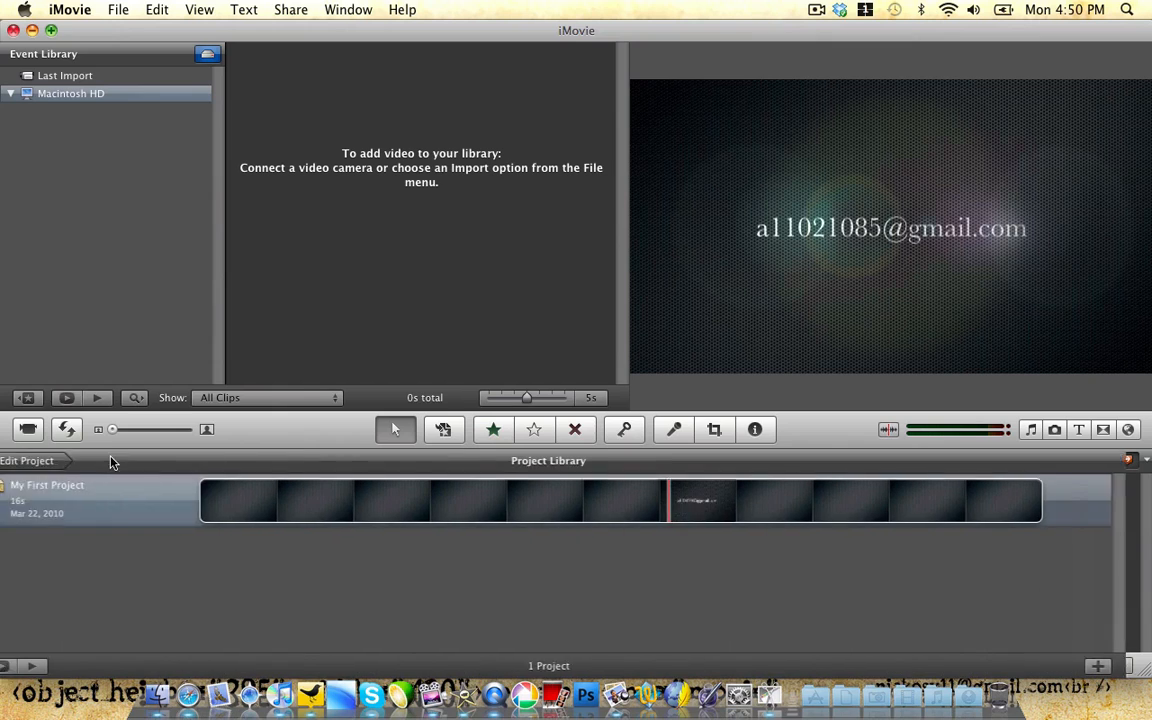
right_click(88, 488)
Step: Move My First Project to the Trash and create a New Project with default settings
click(152, 655)
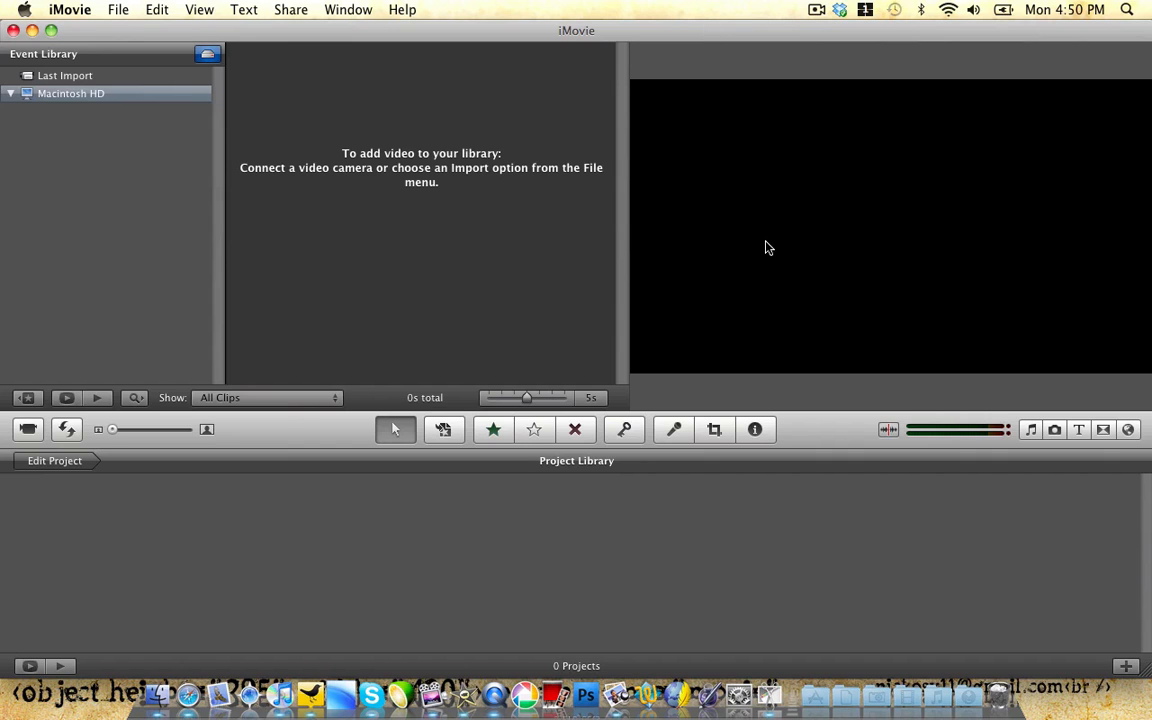
click(1126, 667)
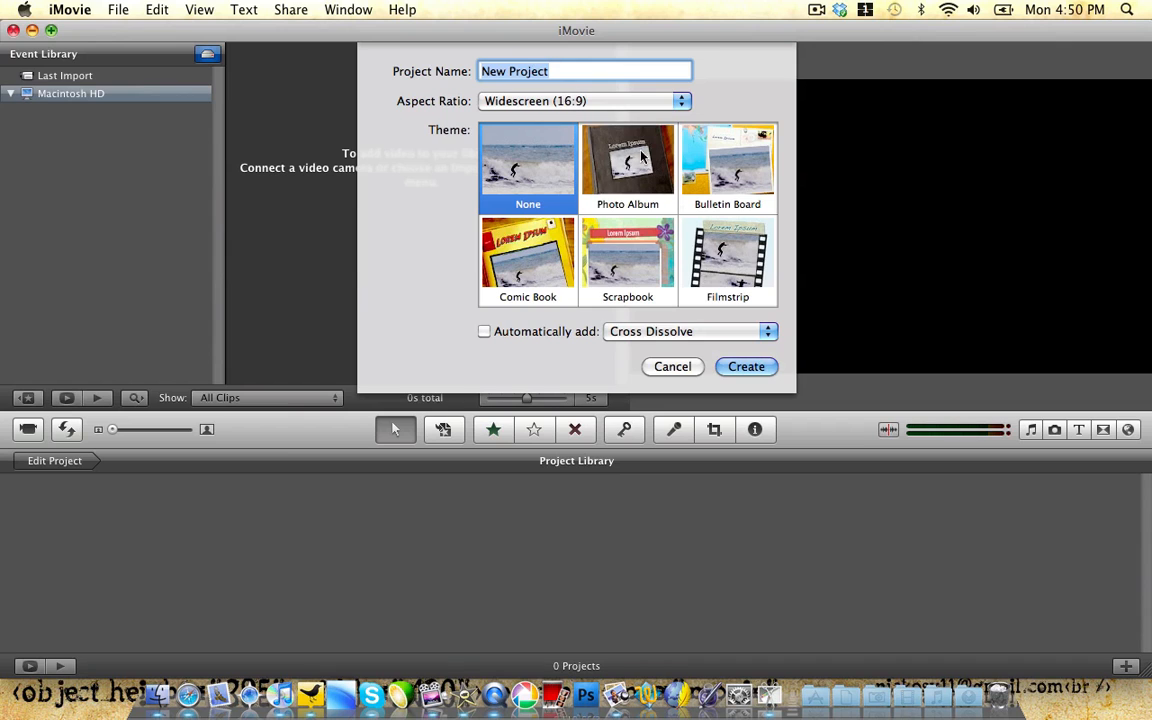
click(745, 366)
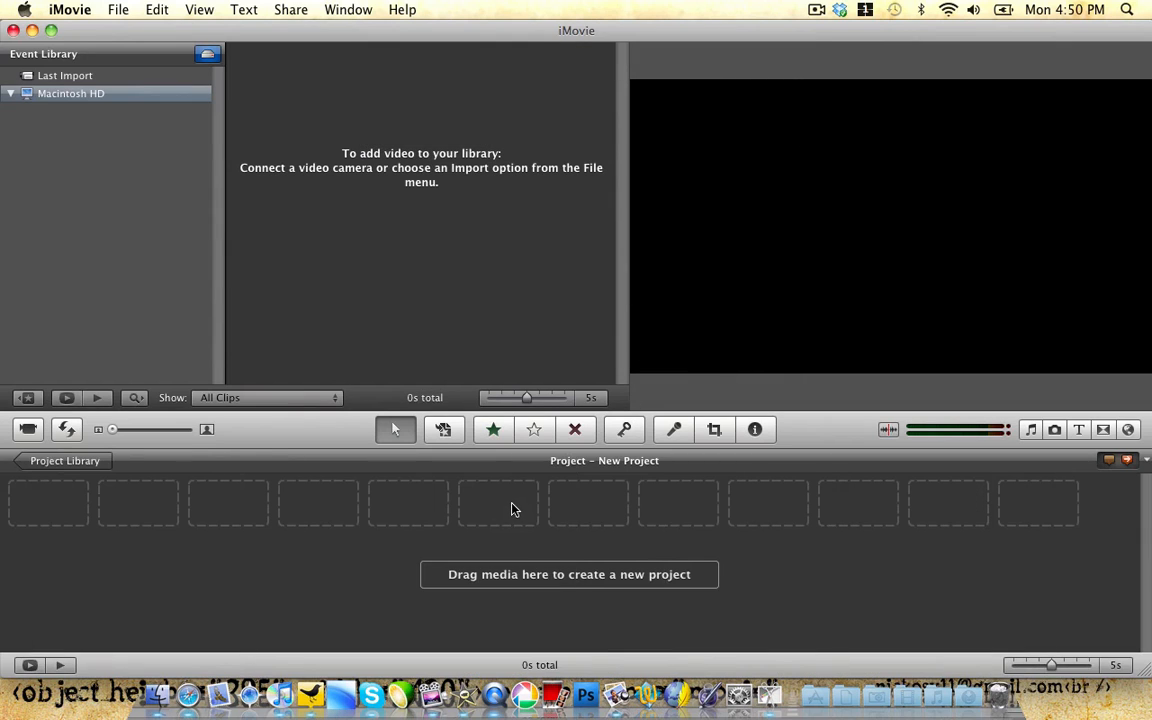
Step: Fill New Project with four Industrial background clips totalling 16 seconds, then bring up the title styles
click(1127, 429)
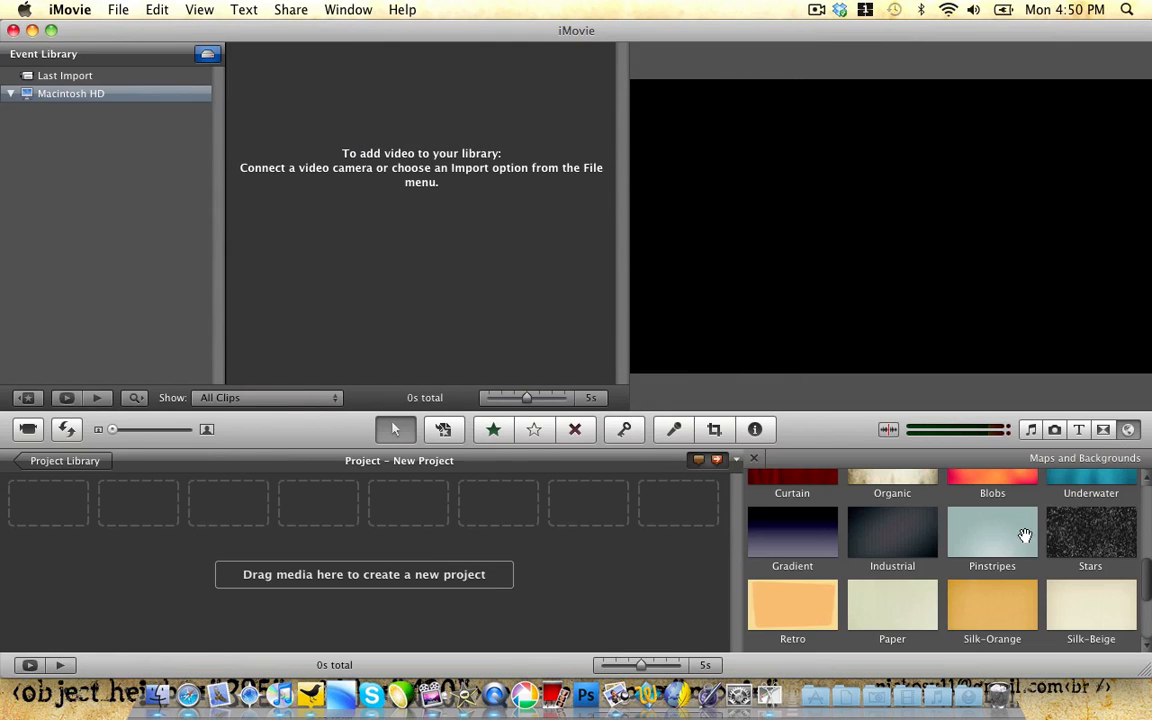
drag(907, 545, 700, 530)
drag(922, 536, 640, 500)
click(754, 458)
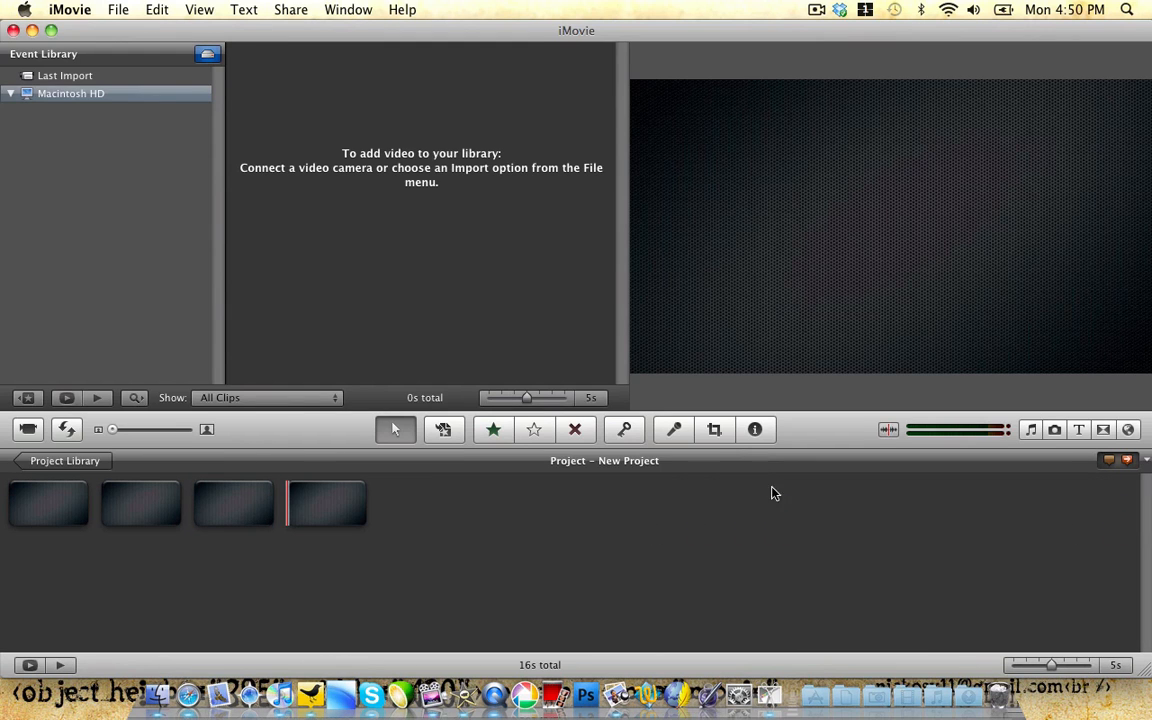
click(1078, 430)
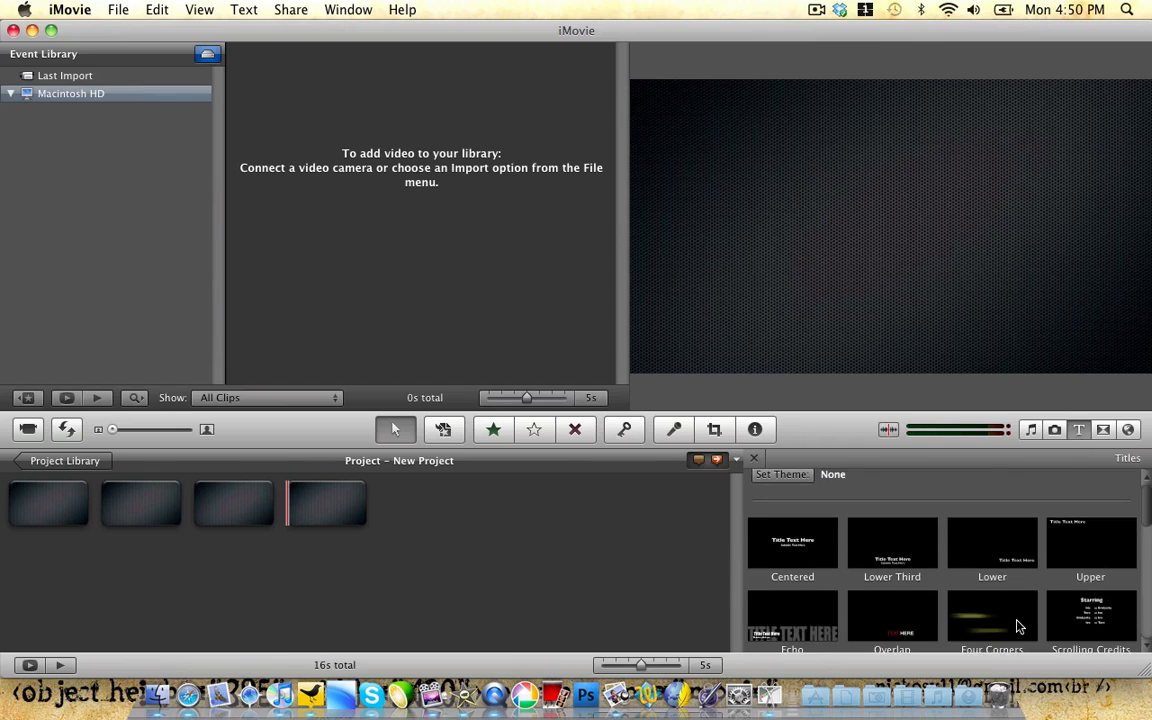
Step: Put a 4-second Four Corners title on each of the four Industrial clips, then deselect
scroll(1013, 618, down, 1)
drag(1008, 598, 55, 508)
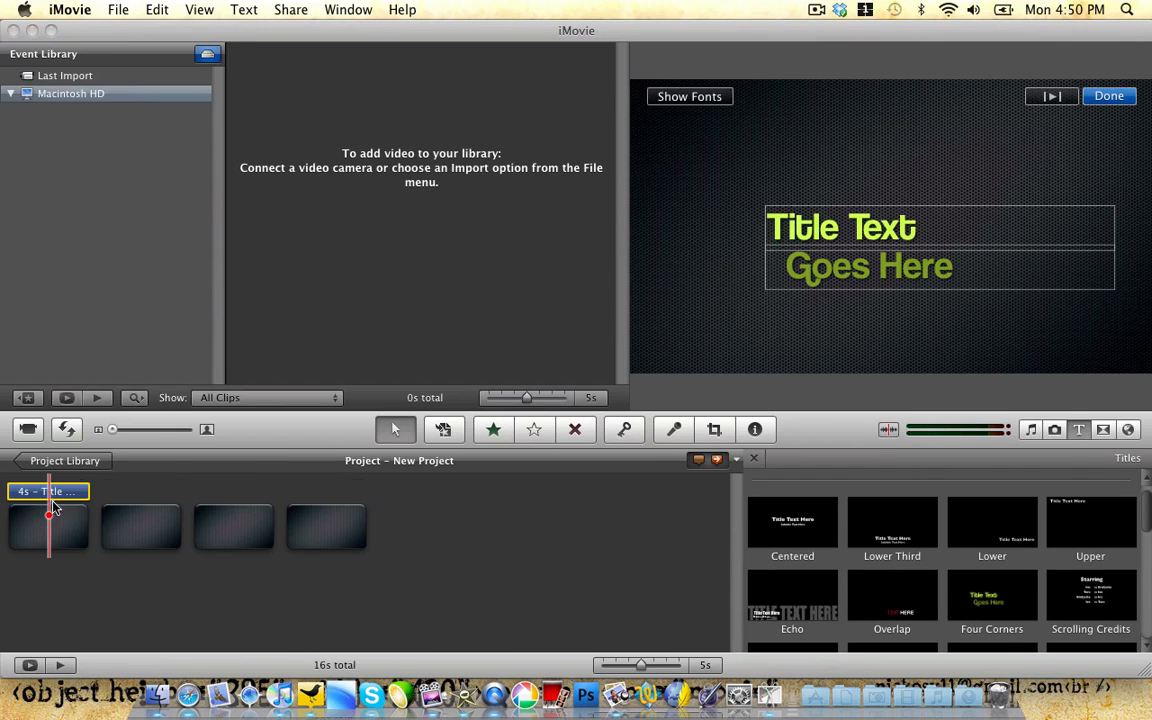
drag(997, 600, 145, 527)
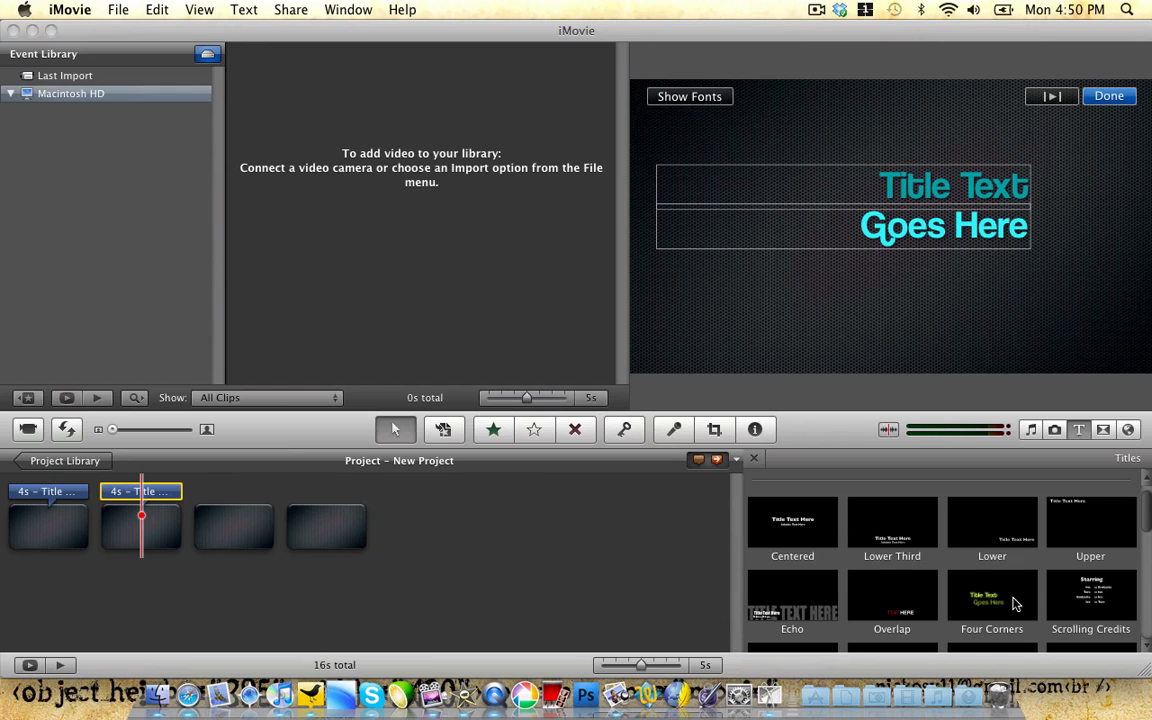
drag(1013, 603, 233, 522)
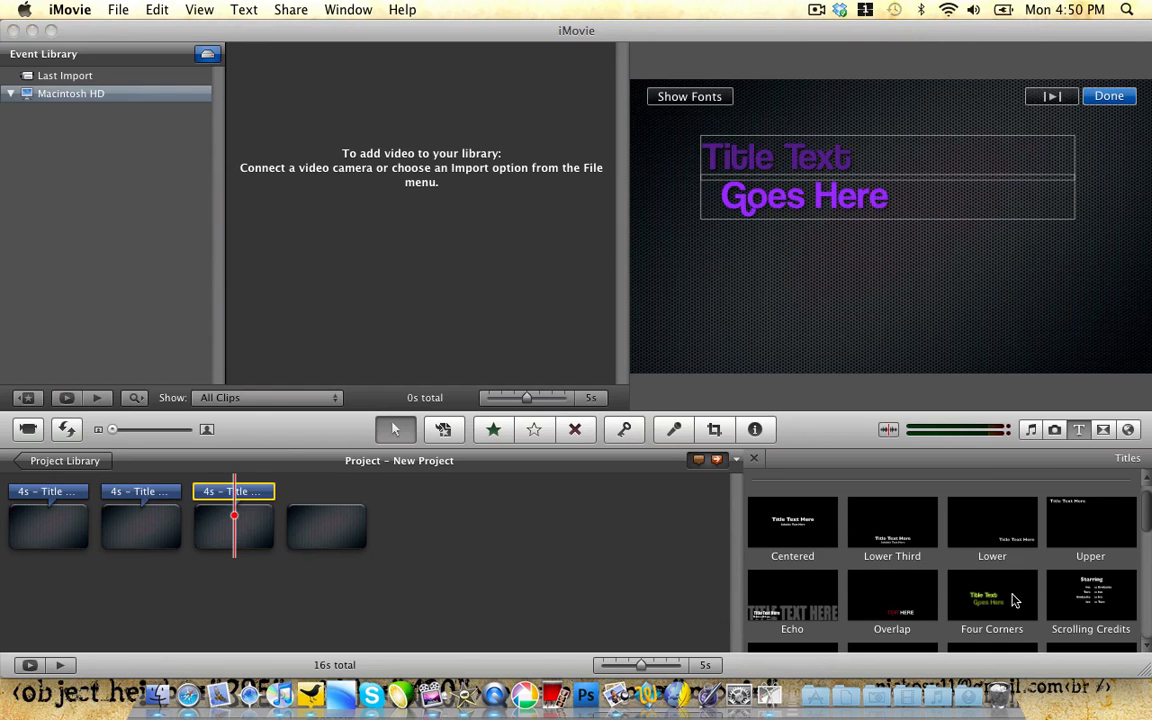
drag(1013, 600, 354, 519)
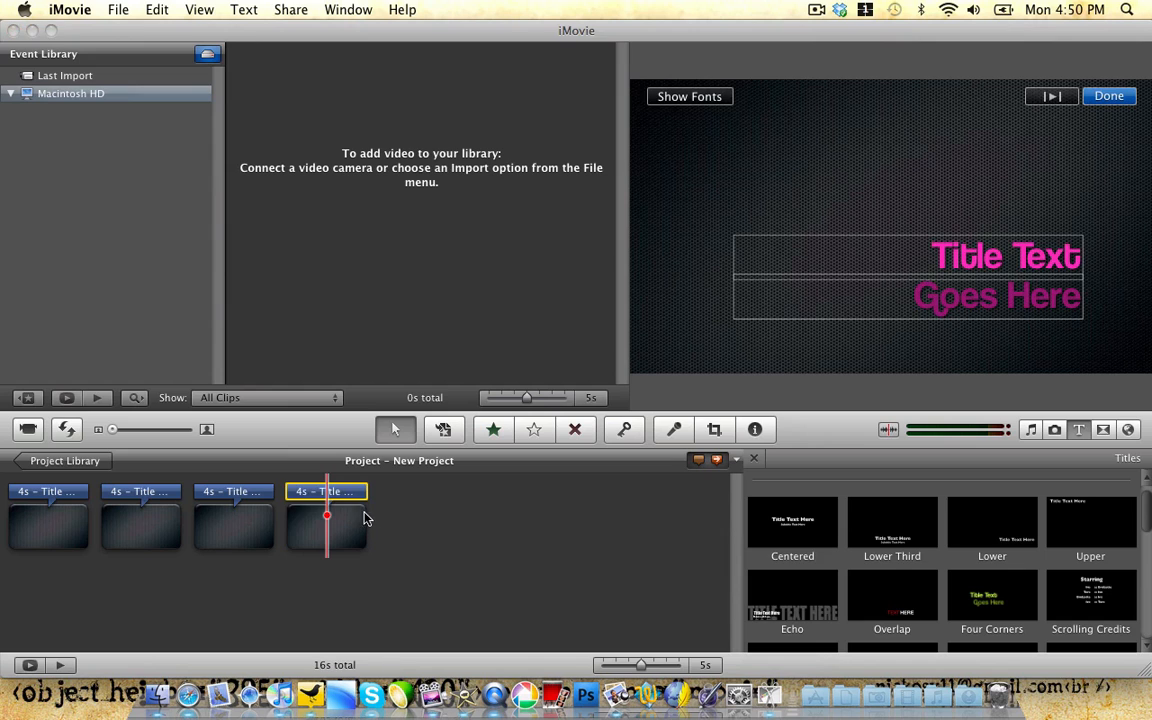
click(52, 540)
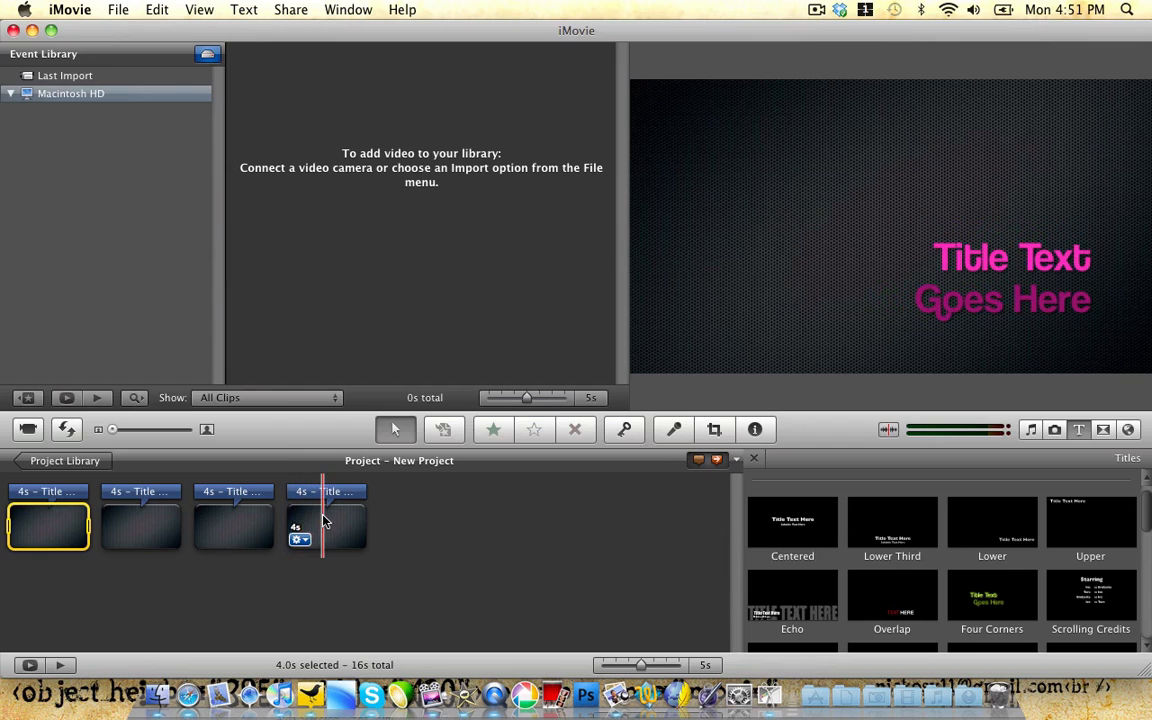
click(440, 520)
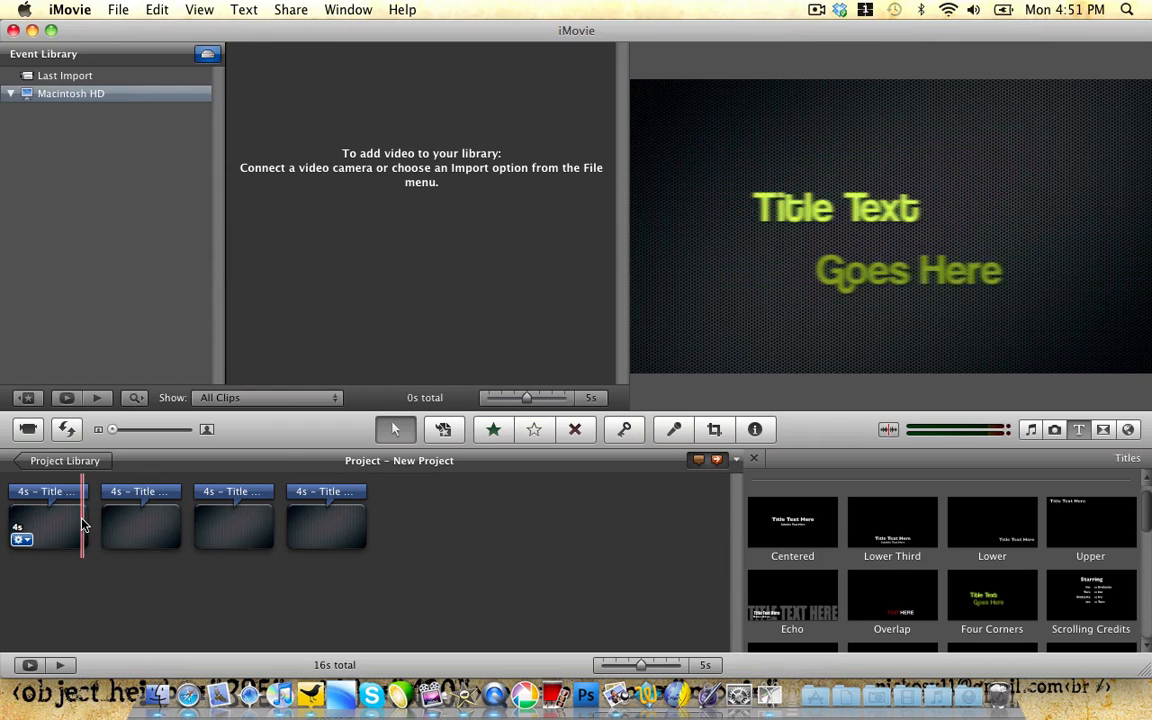
Step: Move New Project to the Trash from the Project Library and close iMovie
click(754, 458)
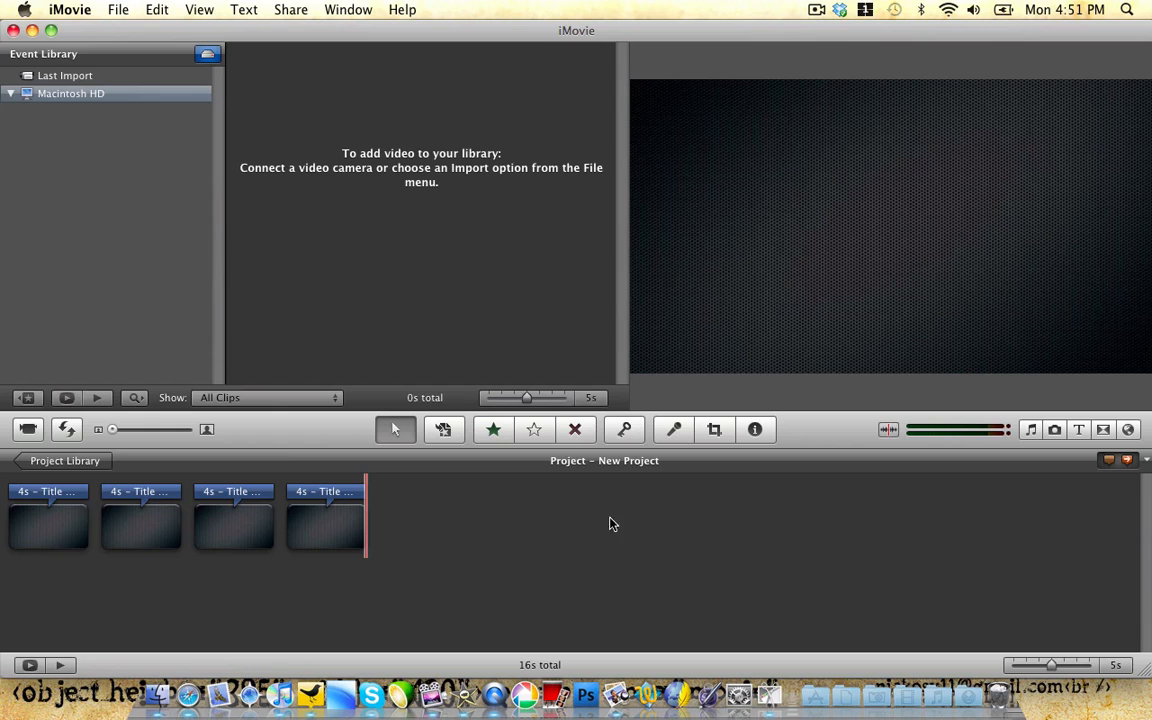
click(90, 461)
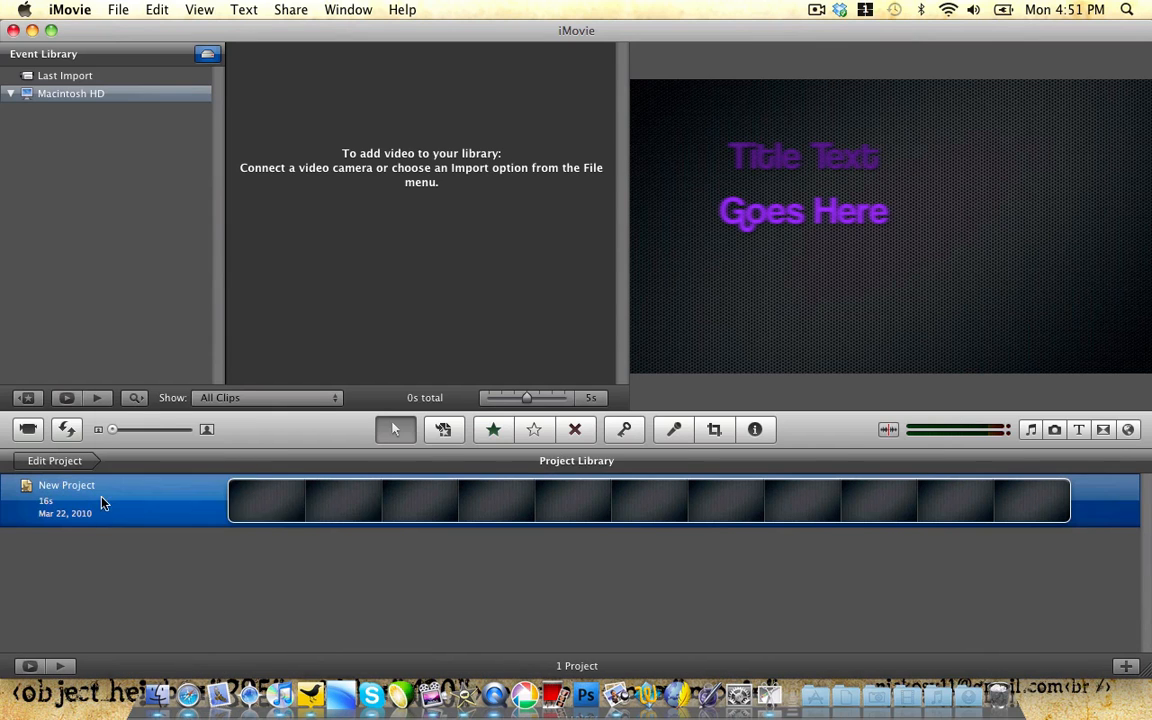
right_click(104, 504)
click(187, 654)
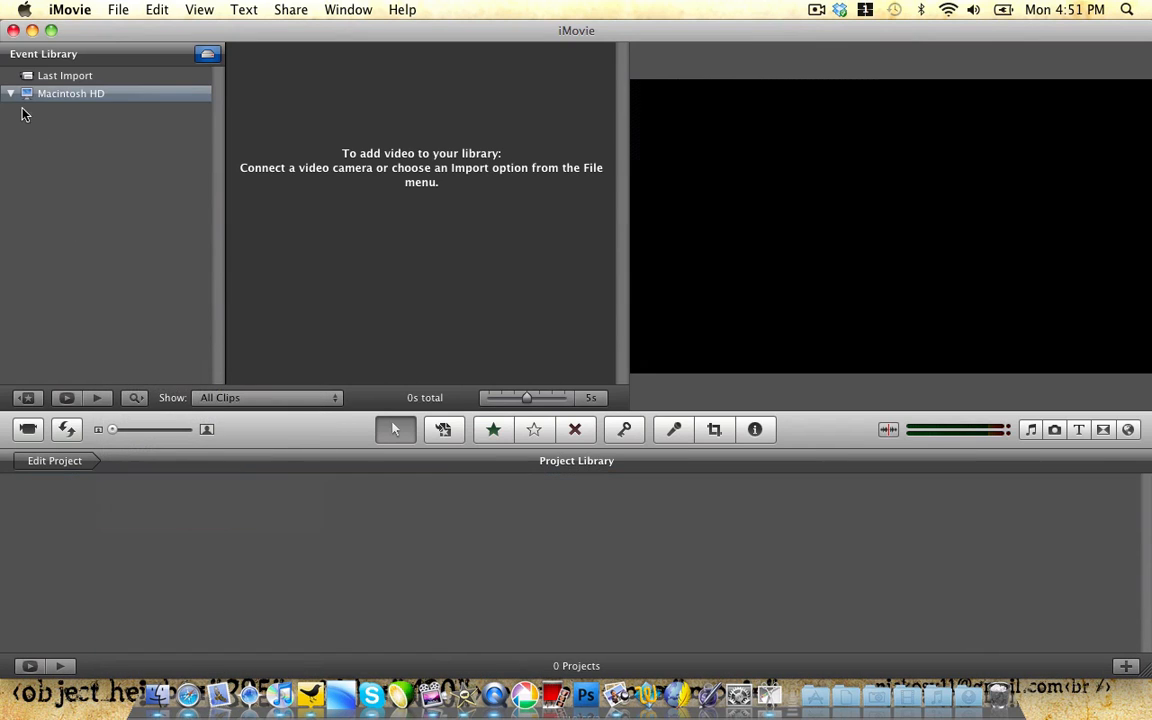
click(13, 30)
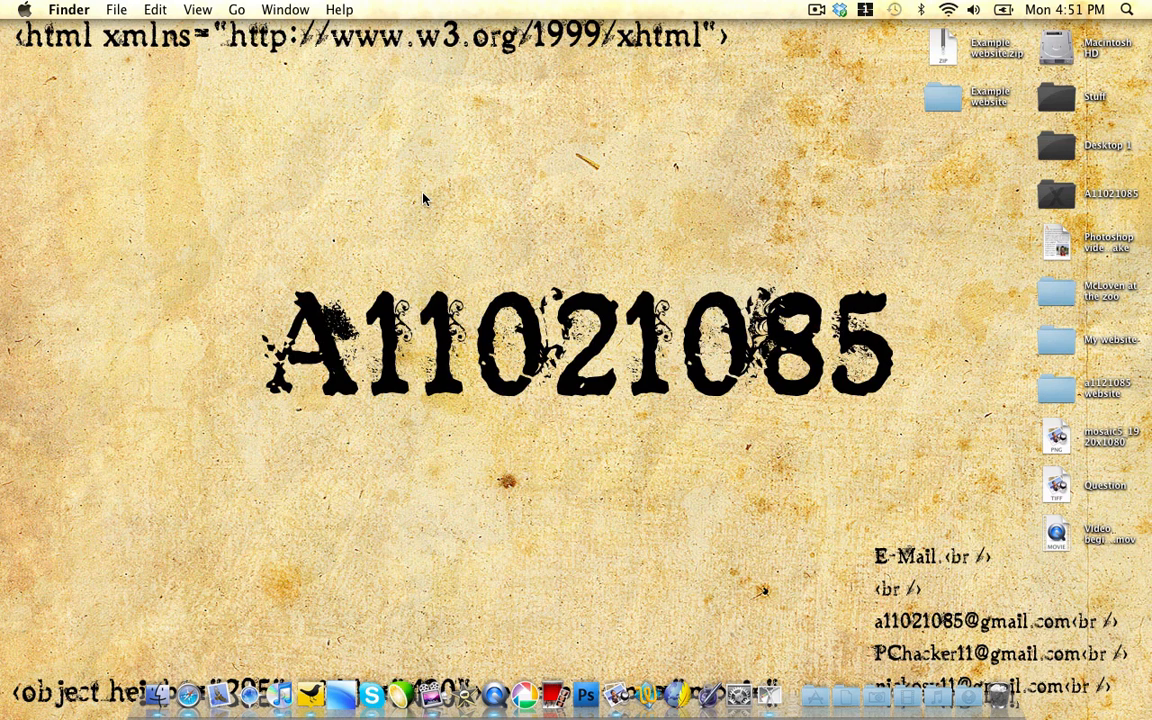